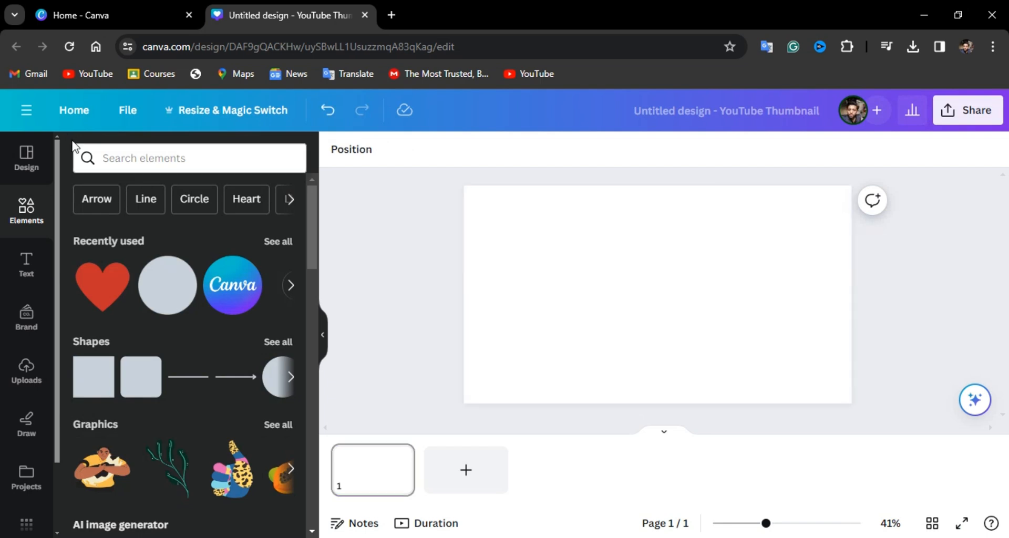
# - Add the red heart graphic to the page and enlarge it to nearly the full page height
pyautogui.click(116, 289)
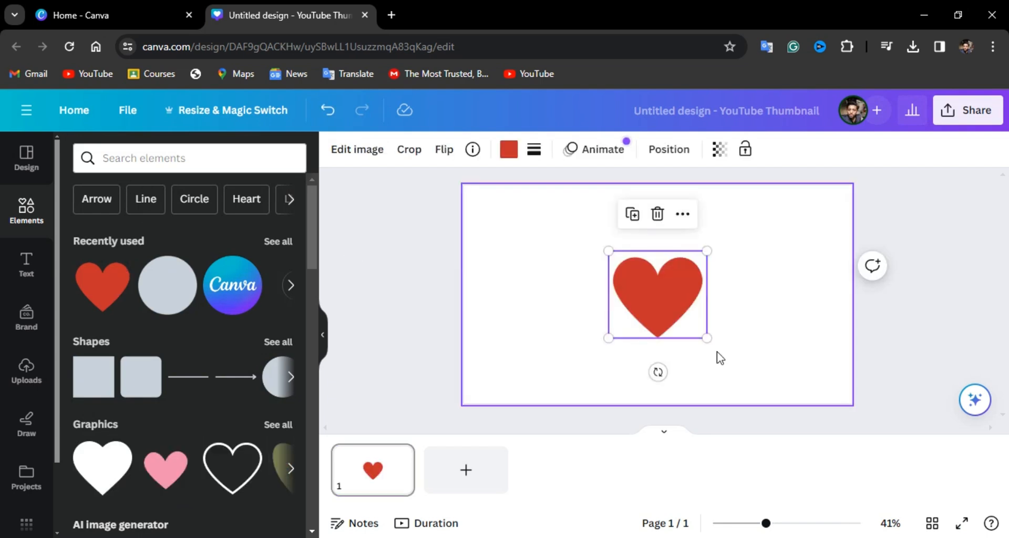
pyautogui.moveTo(708, 340); pyautogui.dragTo(770, 392)
pyautogui.click(677, 311)
# - Add a heading over the heart that reads HEART
pyautogui.click(35, 263)
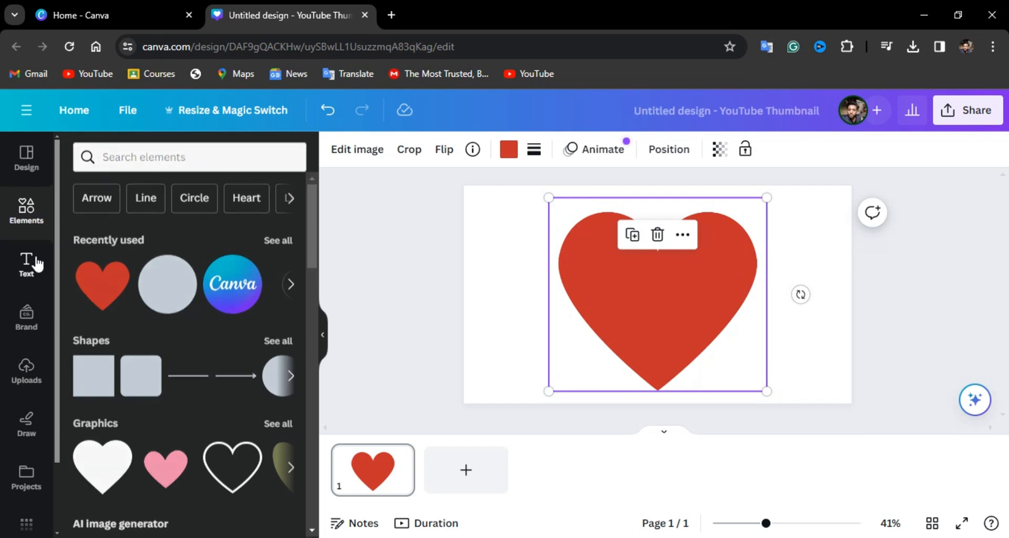
pyautogui.click(111, 329)
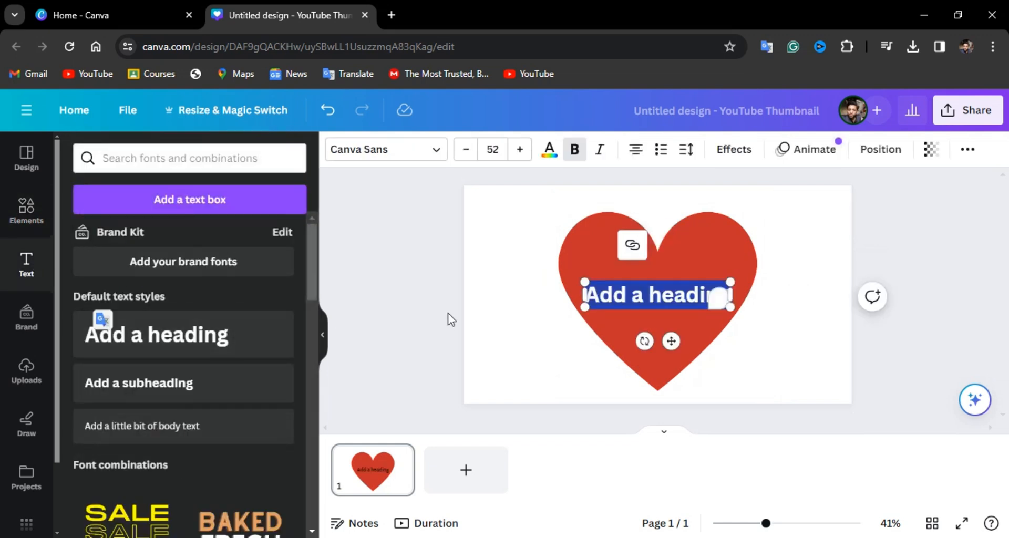
pyautogui.write('HESAR')
pyautogui.press('BackSpace')
pyautogui.press('BackSpace')
pyautogui.press('BackSpace')
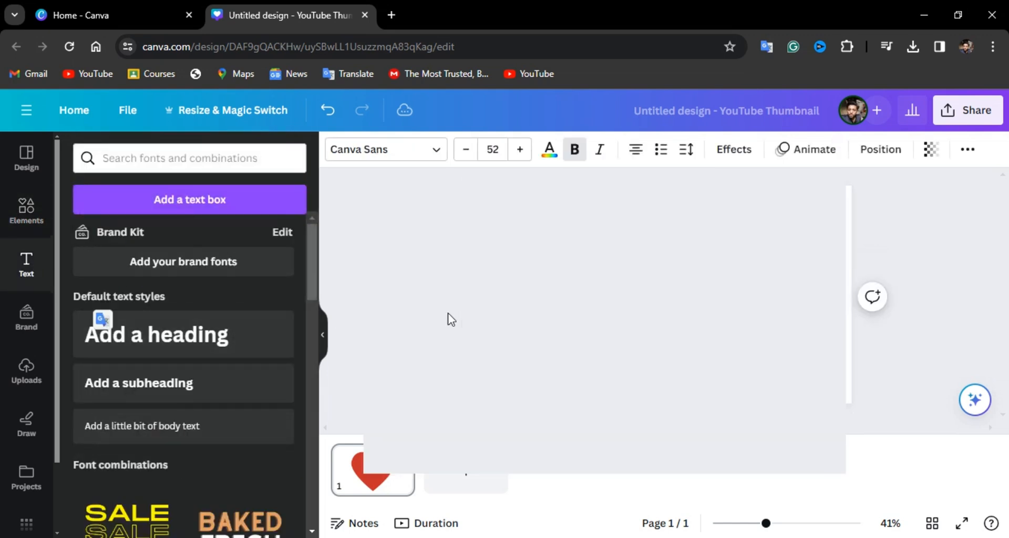
pyautogui.press('BackSpace')
pyautogui.write('EART')
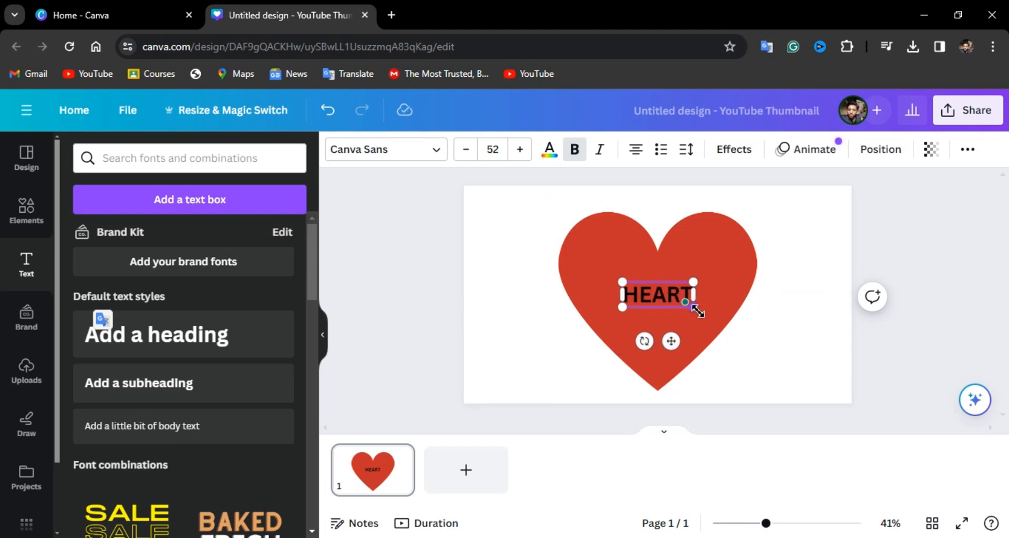
# - Set the HEART text in the Celandine font and enlarge it to size 232 so it extends past both sides of the heart
pyautogui.moveTo(694, 308); pyautogui.dragTo(813, 359)
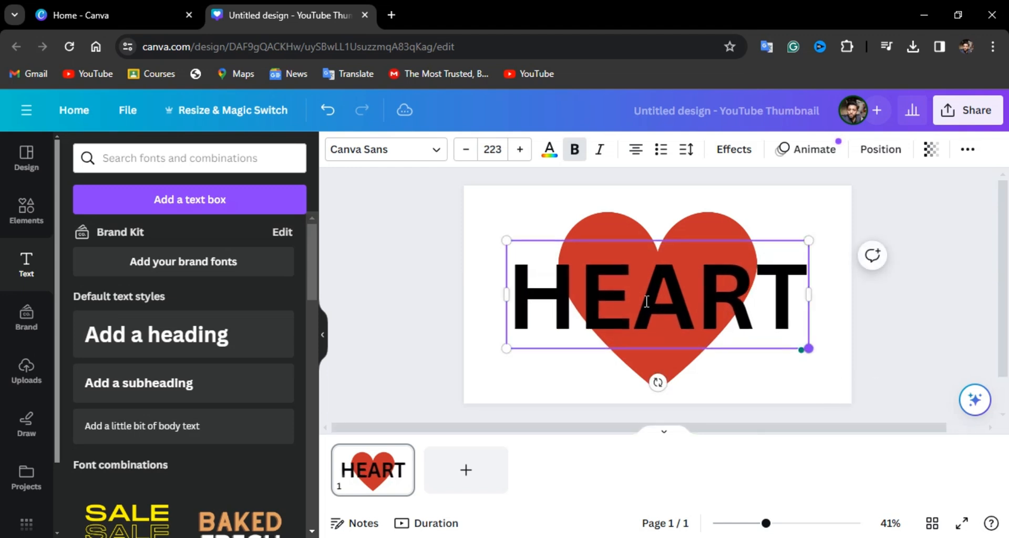
pyautogui.click(426, 152)
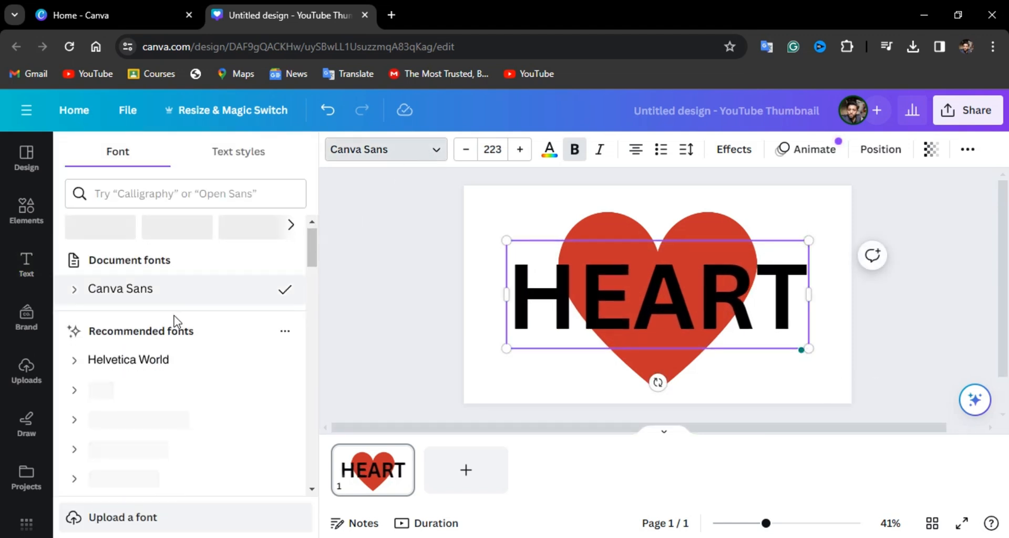
pyautogui.scroll(-2, 254, 286)
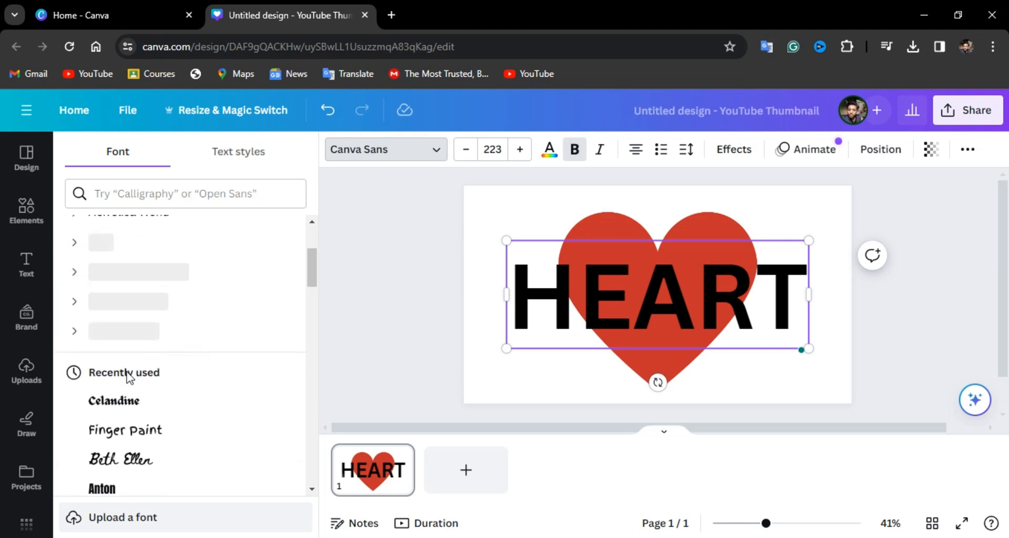
pyautogui.click(114, 401)
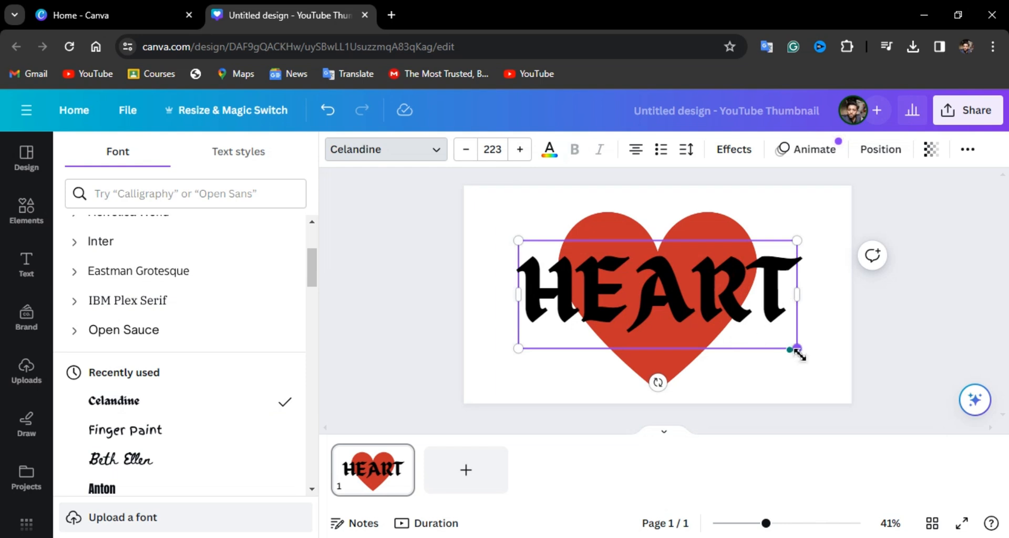
pyautogui.moveTo(799, 355); pyautogui.dragTo(802, 352)
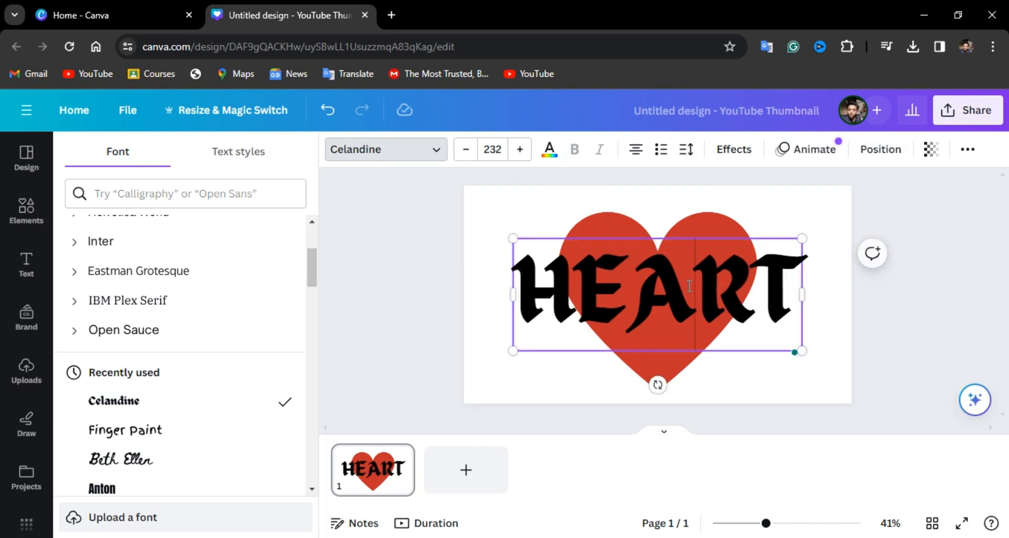
pyautogui.click(834, 345)
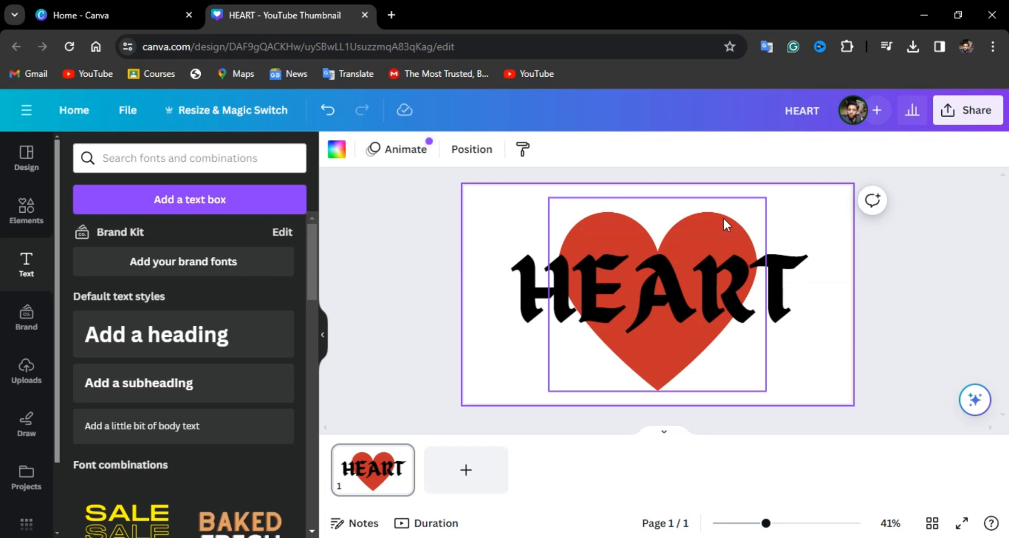
pyautogui.click(723, 217)
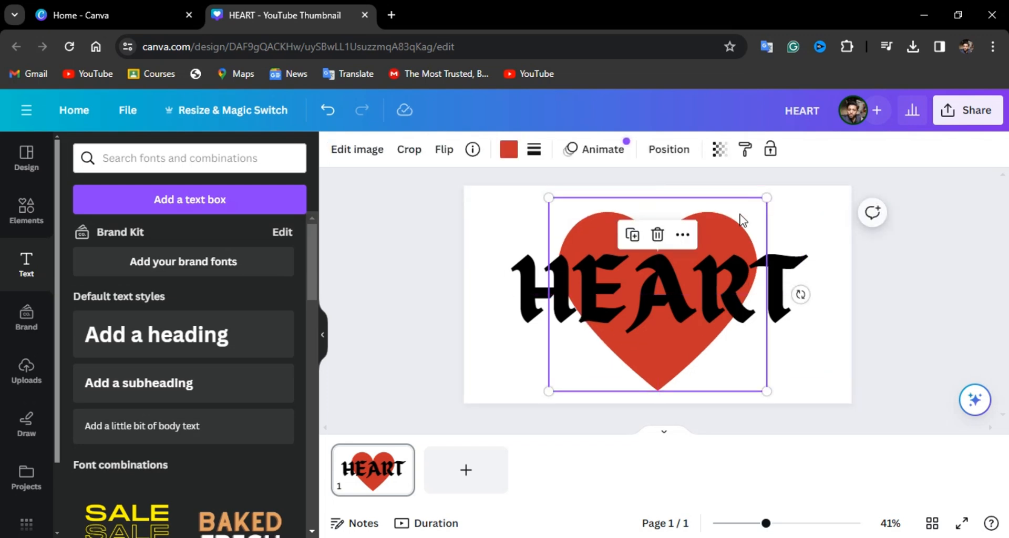
pyautogui.click(841, 266)
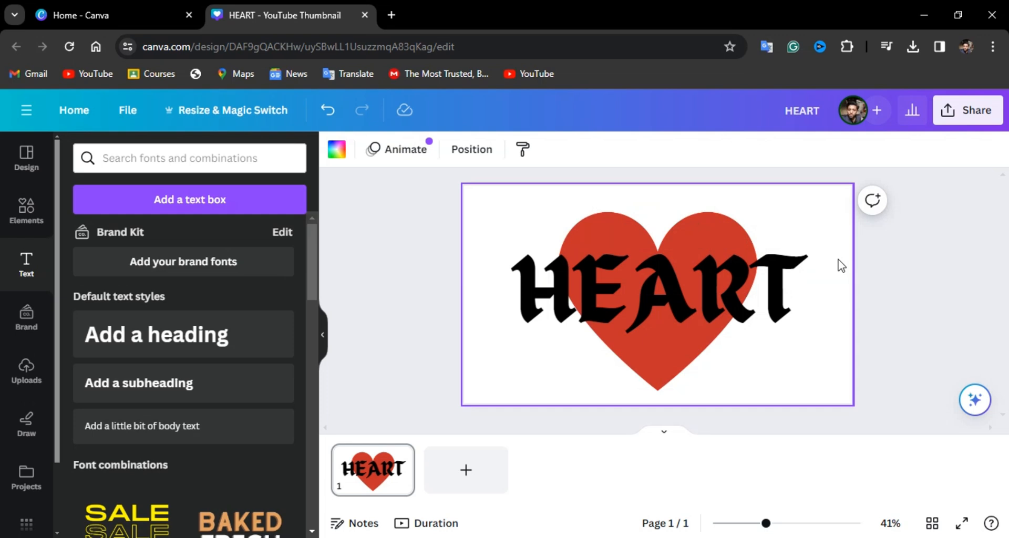
pyautogui.click(762, 296)
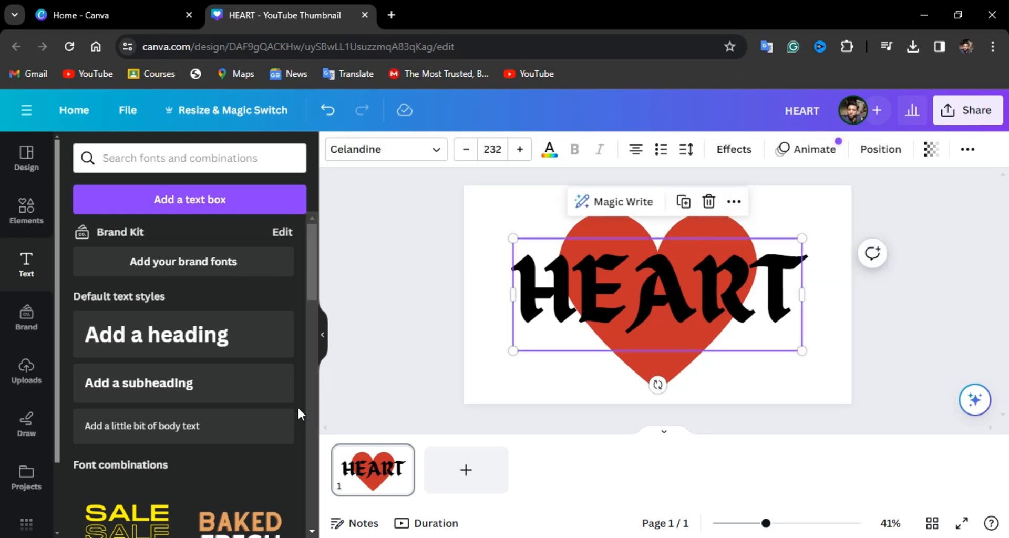
pyautogui.click(477, 315)
# - Recolor the HEART text white and set its transparency to 55
pyautogui.click(590, 313)
pyautogui.click(549, 149)
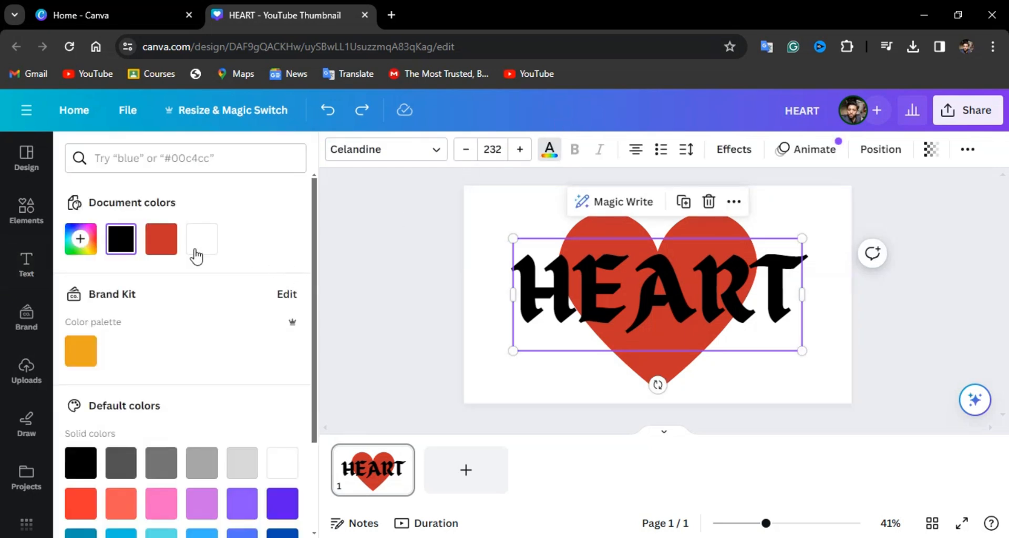
pyautogui.click(197, 251)
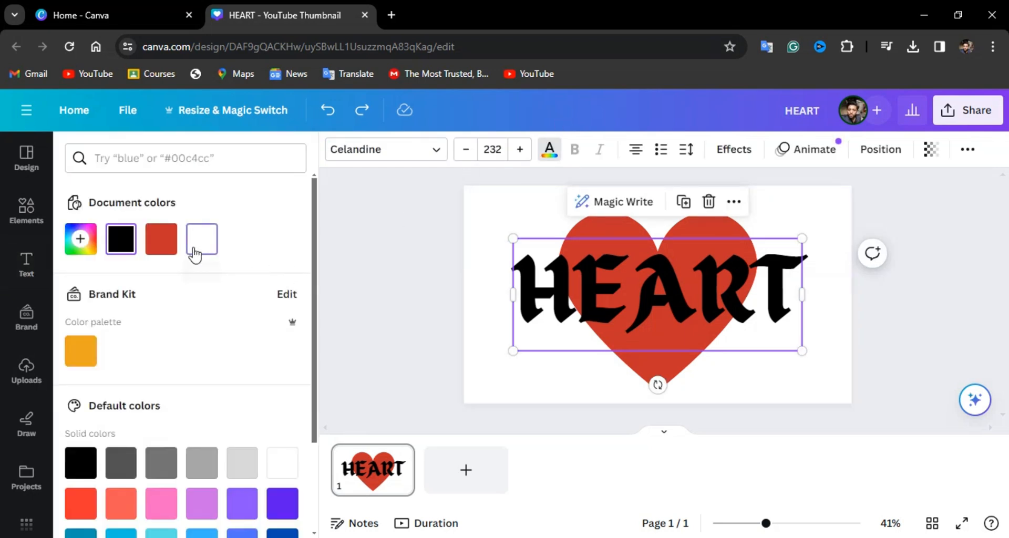
pyautogui.click(930, 150)
pyautogui.moveTo(900, 212); pyautogui.dragTo(868, 210)
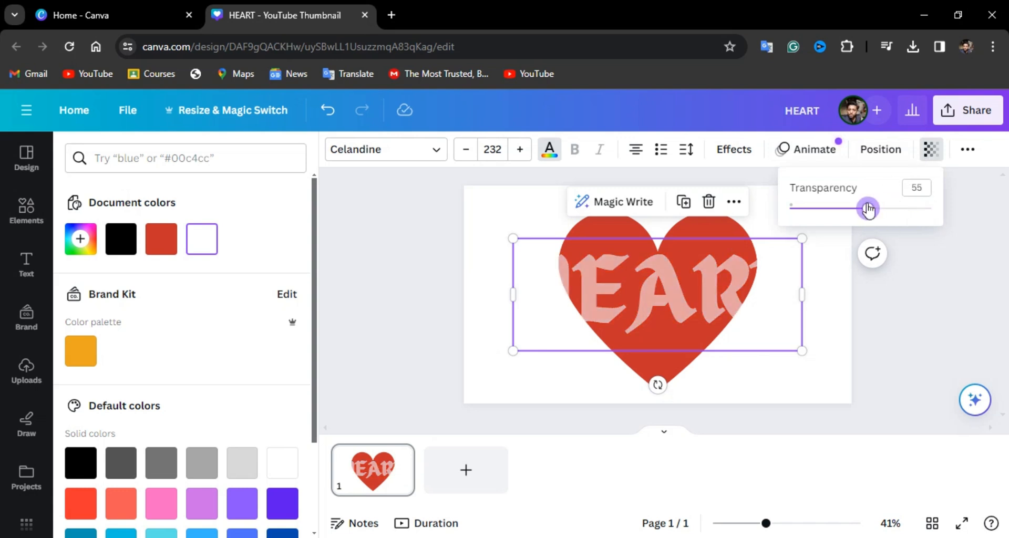
pyautogui.click(378, 235)
pyautogui.click(379, 235)
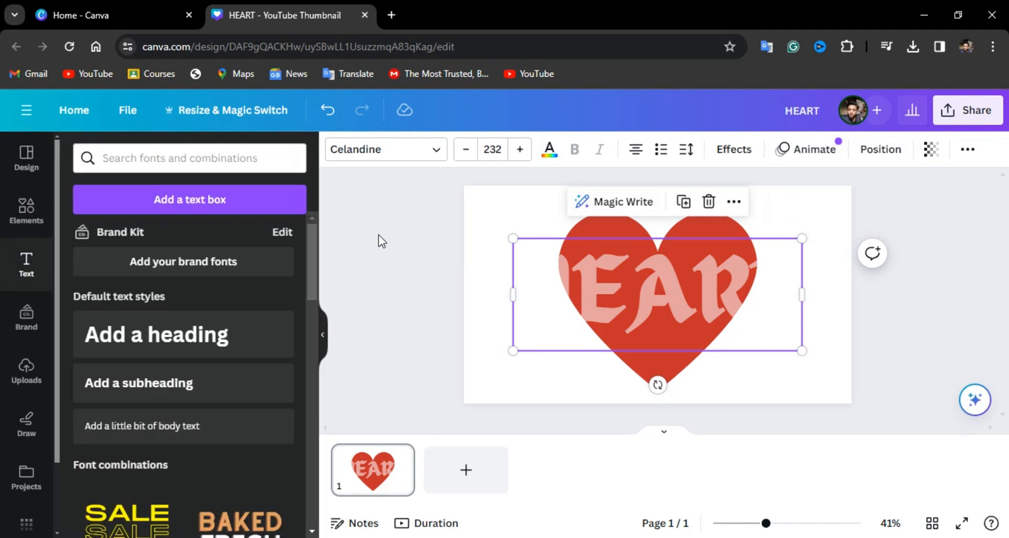
pyautogui.click(379, 235)
# - Download the design as a PNG file
pyautogui.click(973, 113)
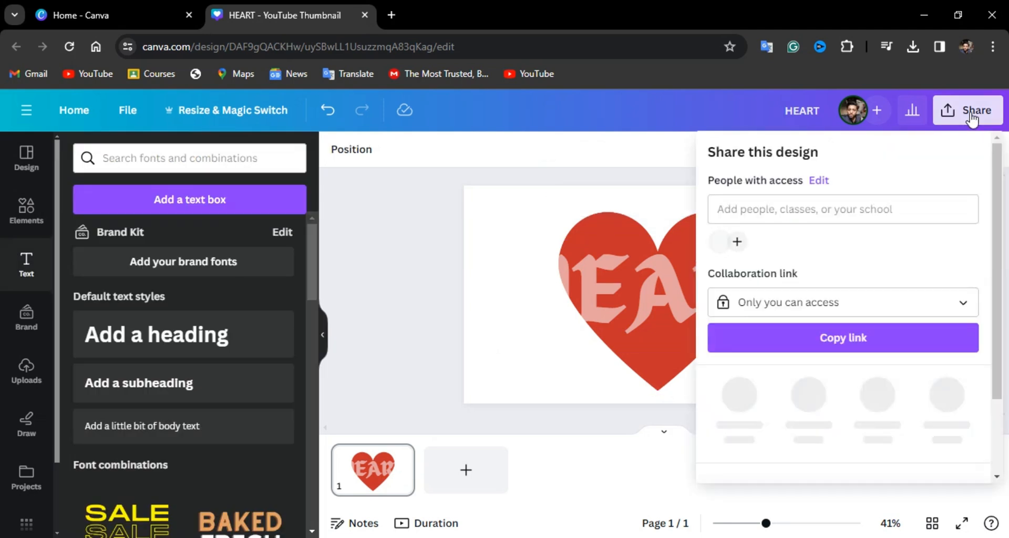
pyautogui.scroll(-2, 778, 381)
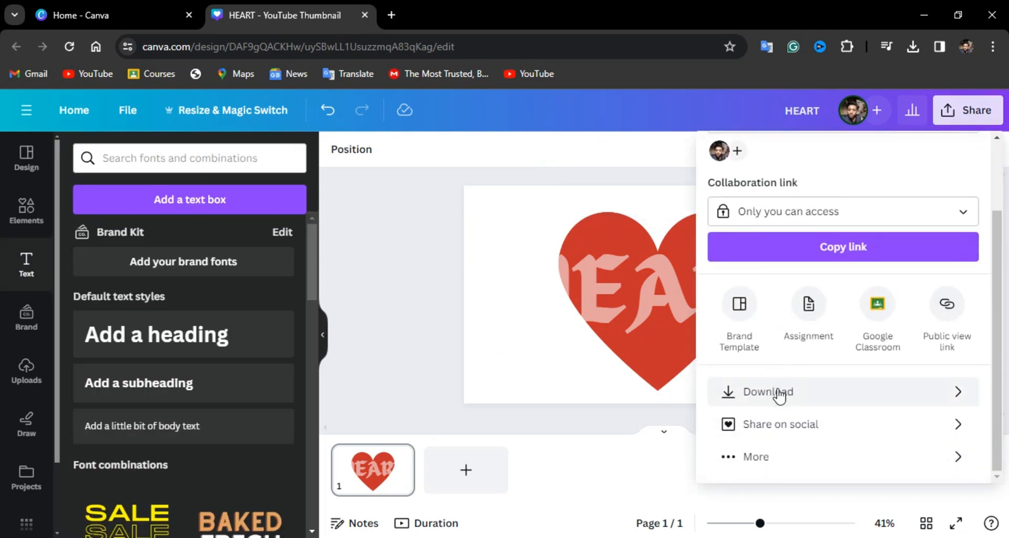
pyautogui.click(780, 395)
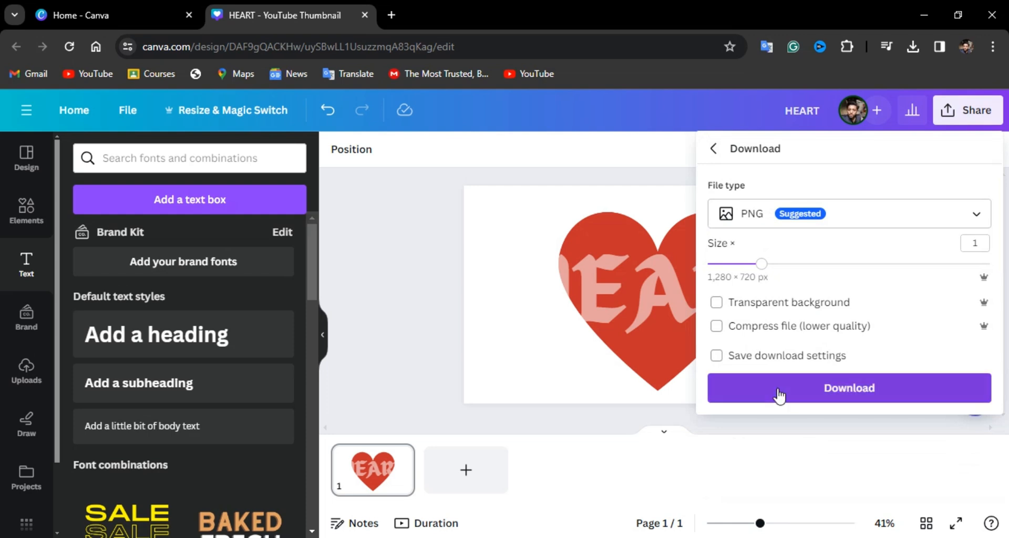
pyautogui.click(778, 391)
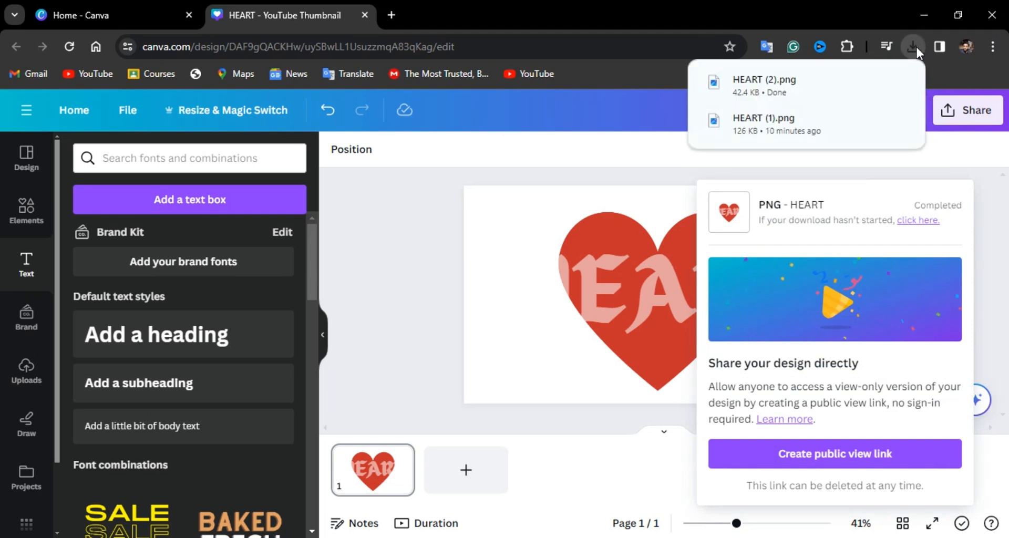
# - Upload the downloaded HEART (2).png from the browser's downloads into the design's uploads
pyautogui.moveTo(804, 81); pyautogui.dragTo(498, 190)
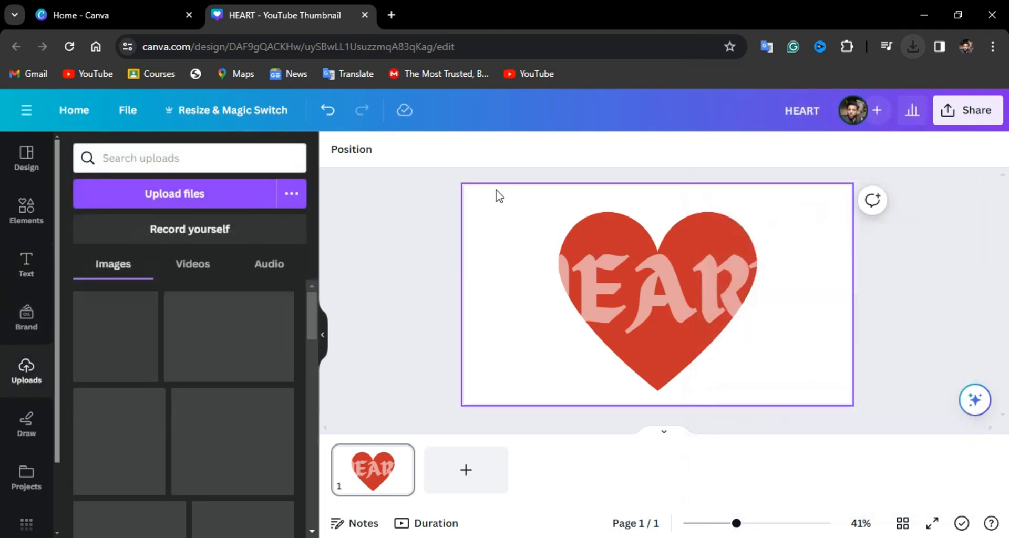
pyautogui.click(914, 48)
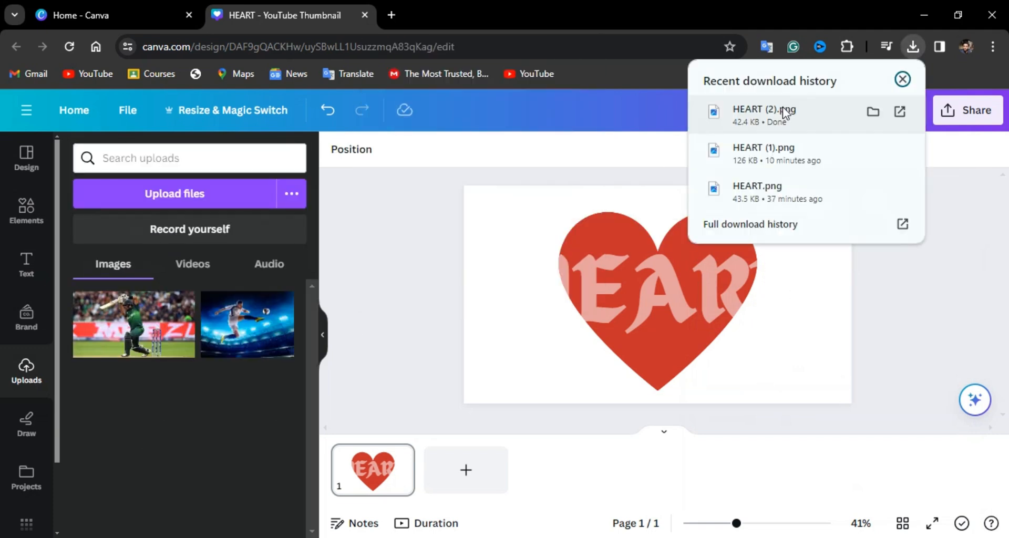
pyautogui.moveTo(604, 202); pyautogui.dragTo(659, 258)
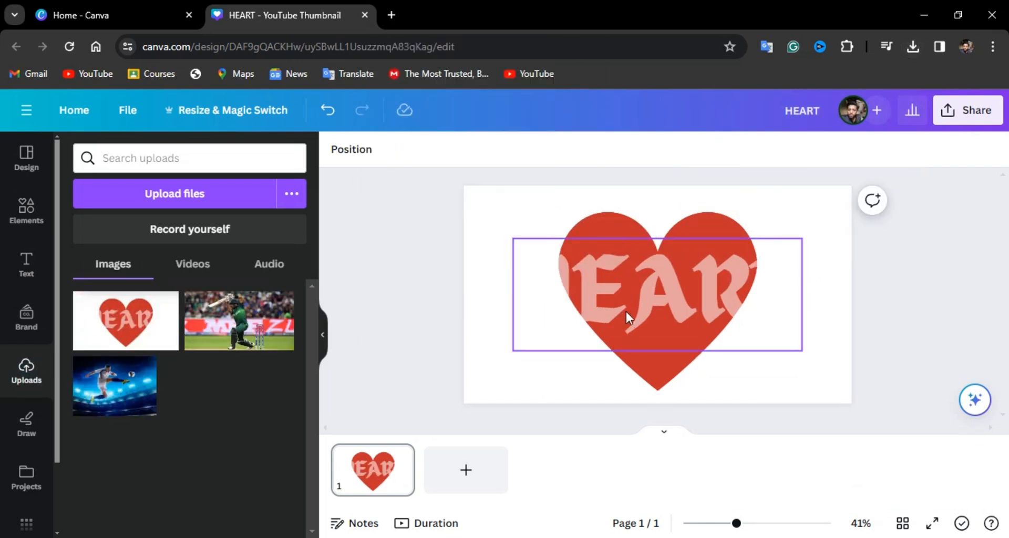
# - Recolor the HEART text black and set its transparency to 100
pyautogui.click(639, 307)
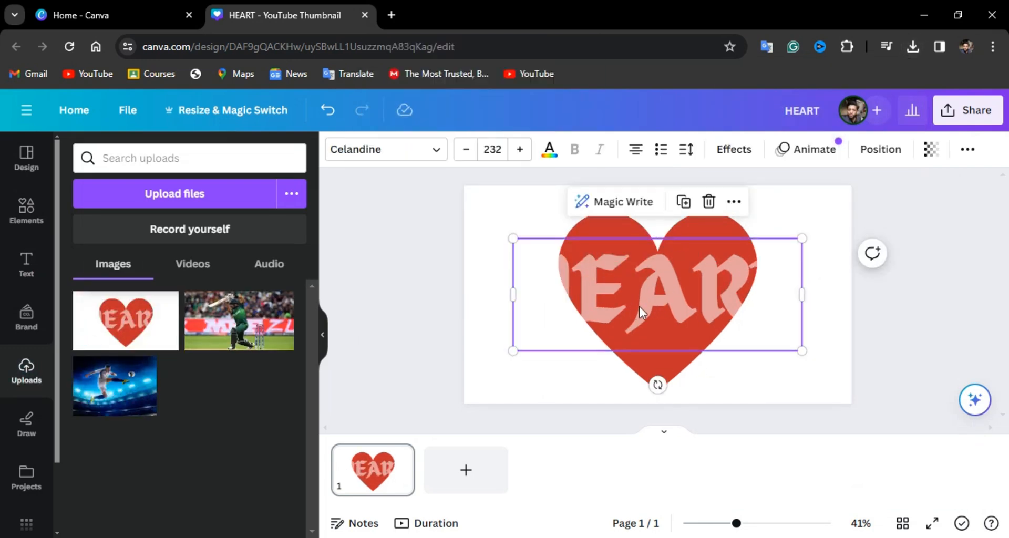
pyautogui.click(549, 150)
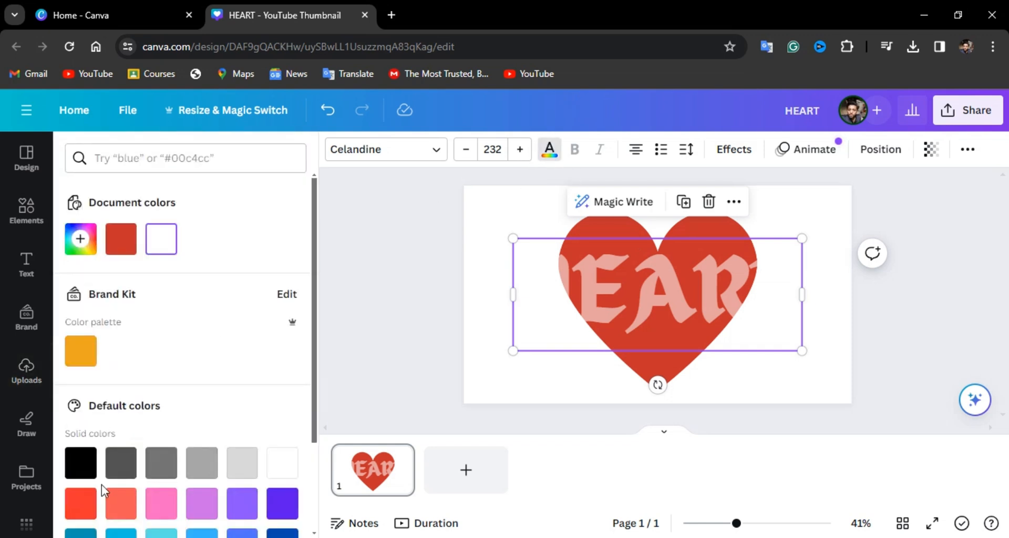
pyautogui.click(80, 463)
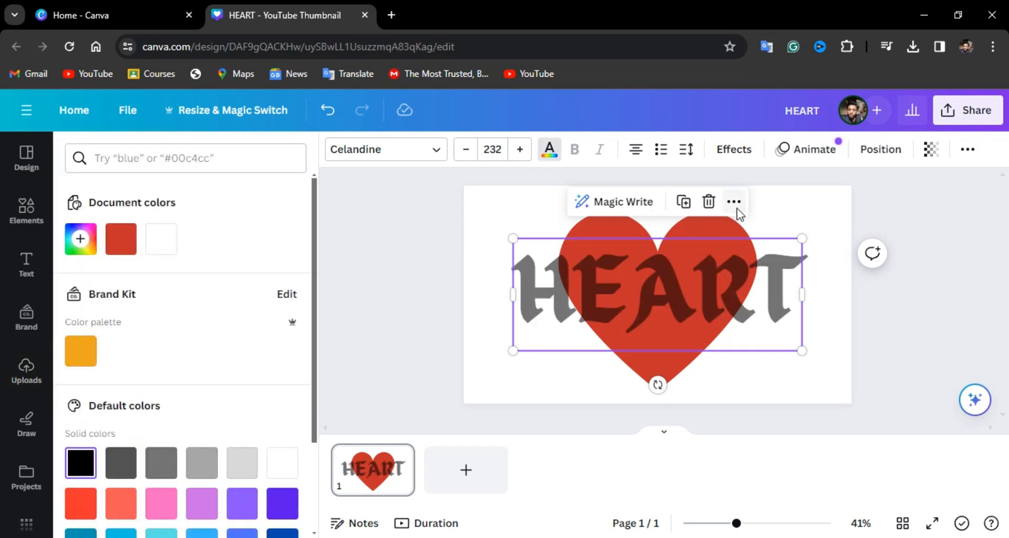
pyautogui.click(931, 149)
pyautogui.moveTo(829, 208); pyautogui.dragTo(993, 209)
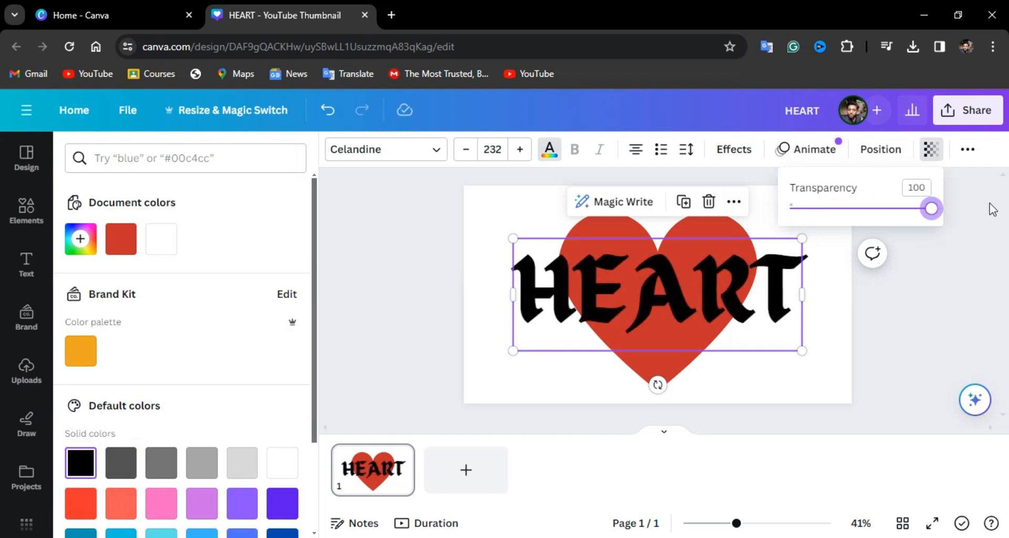
# - Delete the original red heart graphic from behind the text
pyautogui.click(734, 229)
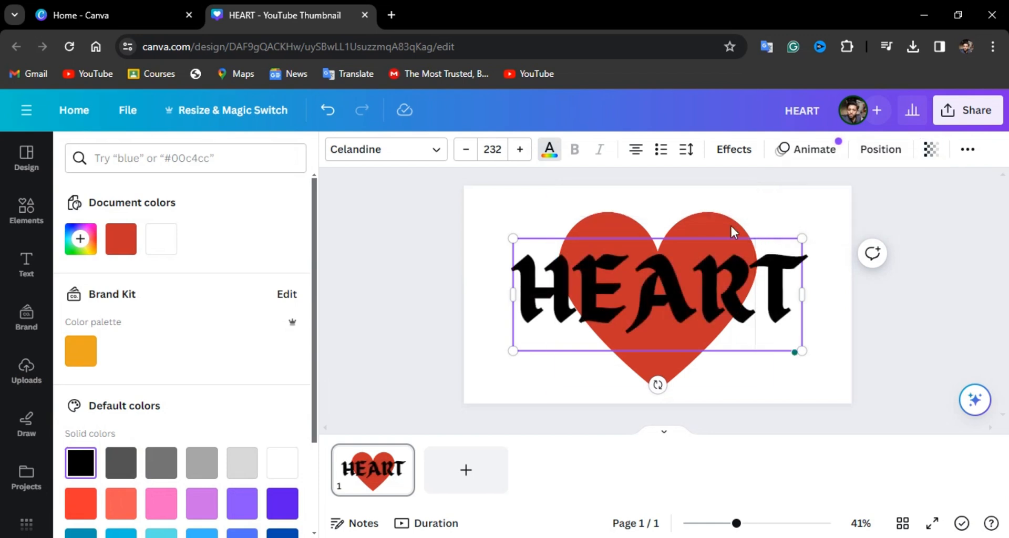
pyautogui.click(728, 216)
pyautogui.press('Delete')
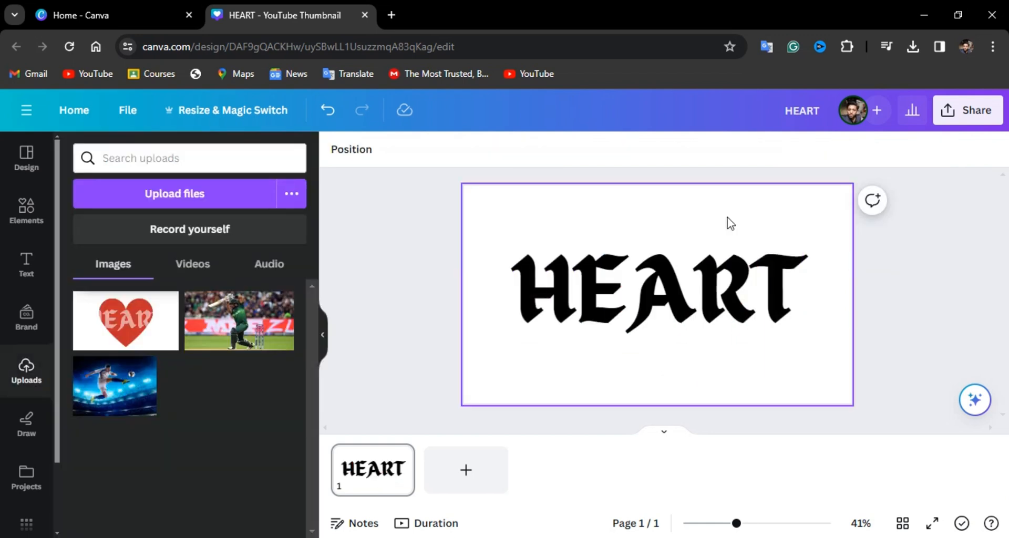
# - Place the uploaded heart image over the text, enlarge it to the page width and center it on the page
pyautogui.click(109, 319)
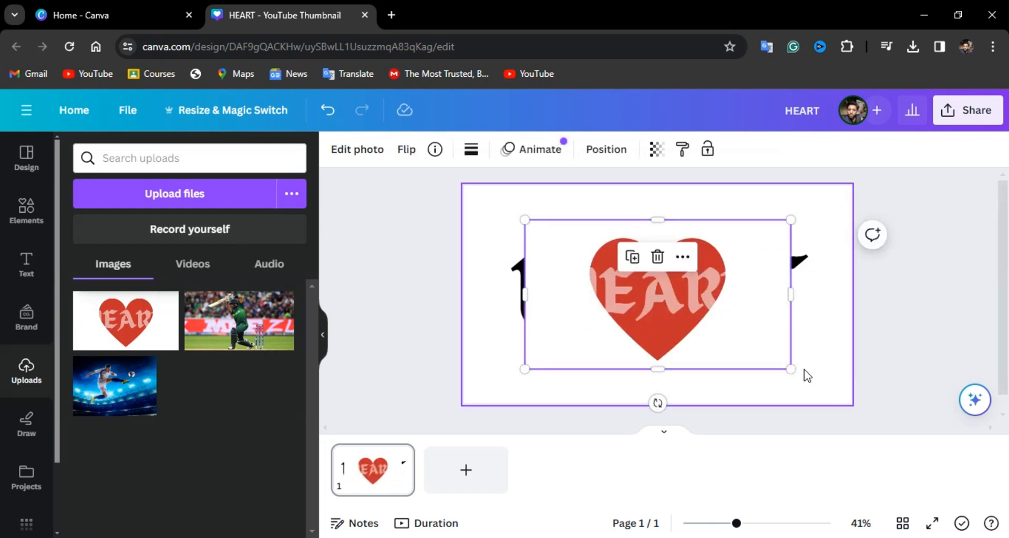
pyautogui.moveTo(791, 369); pyautogui.dragTo(852, 392)
pyautogui.rightClick(777, 355)
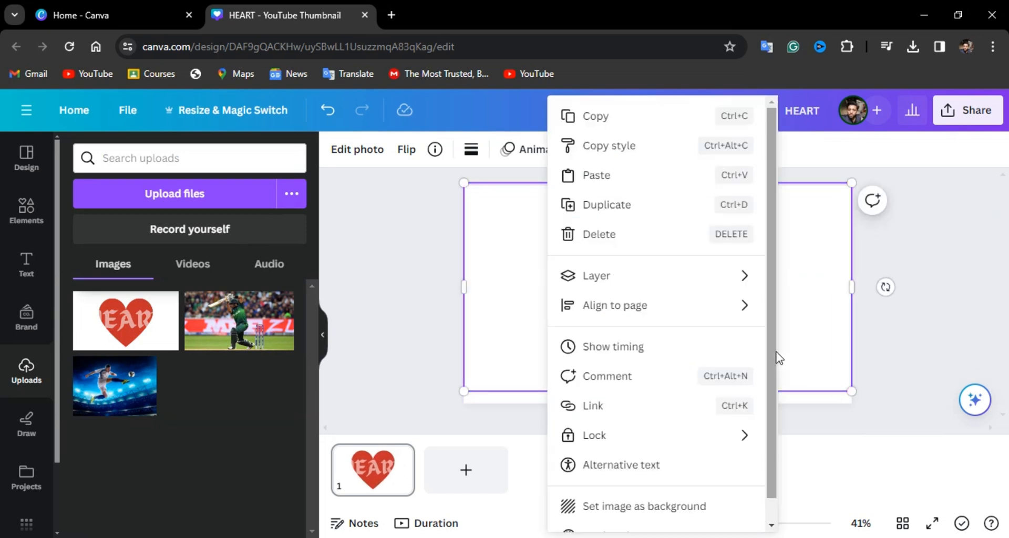
pyautogui.click(815, 338)
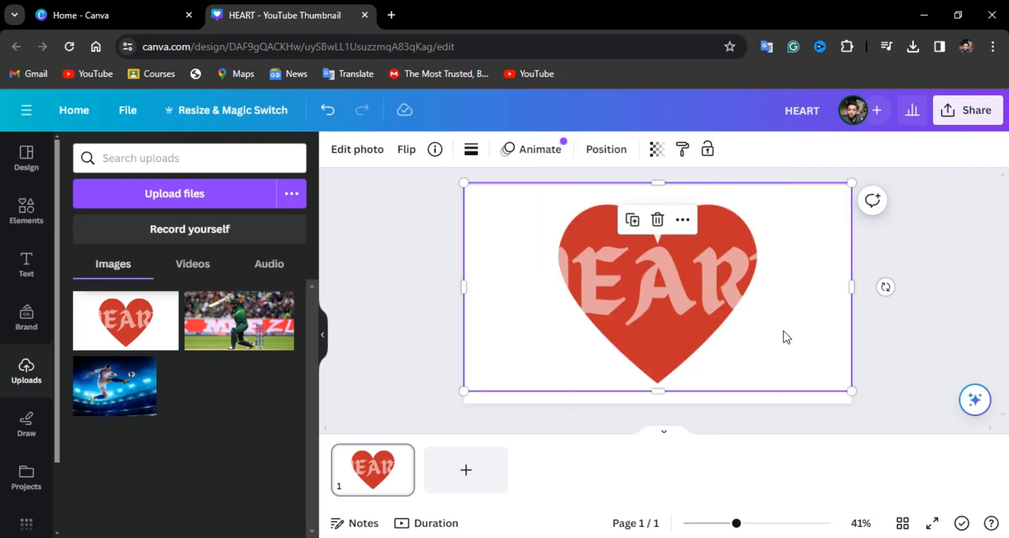
pyautogui.moveTo(584, 313); pyautogui.dragTo(559, 289)
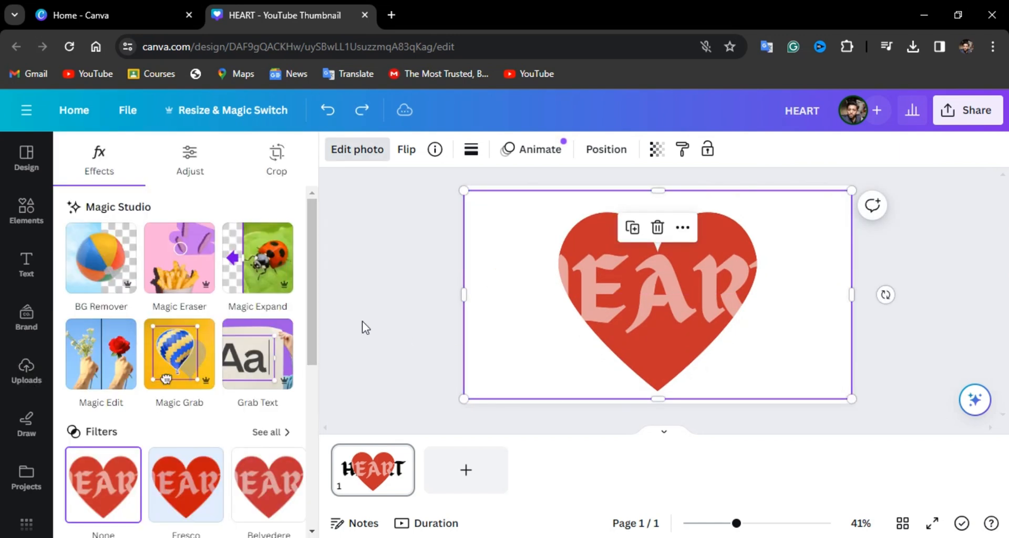
# - Remove the white background from the heart image over the text using BG Remover
pyautogui.click(362, 321)
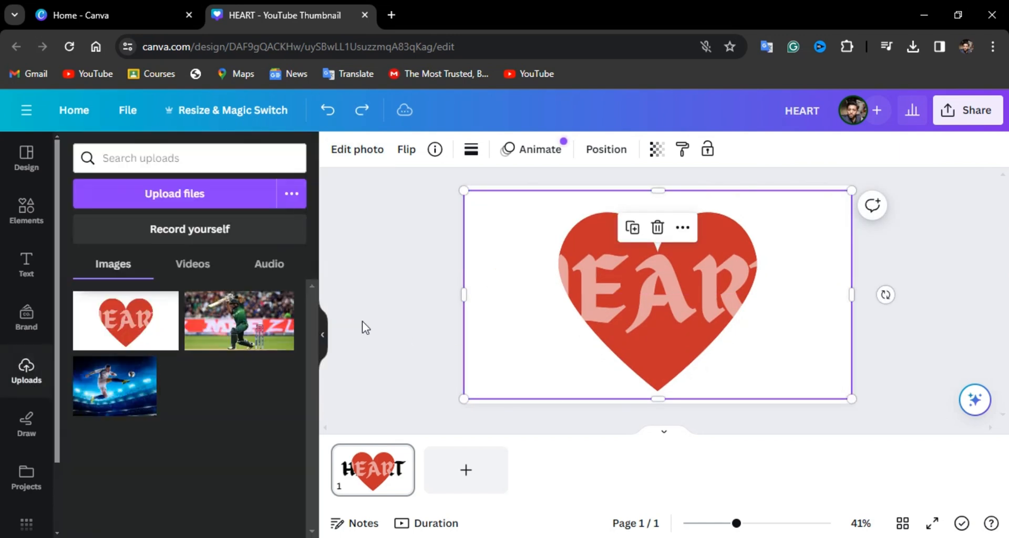
pyautogui.click(351, 149)
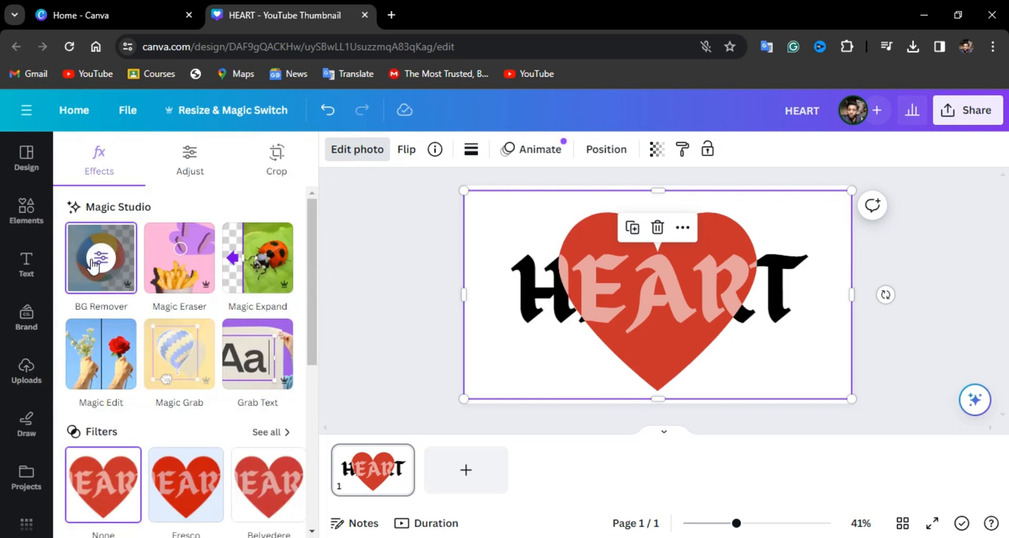
pyautogui.click(93, 267)
pyautogui.click(380, 314)
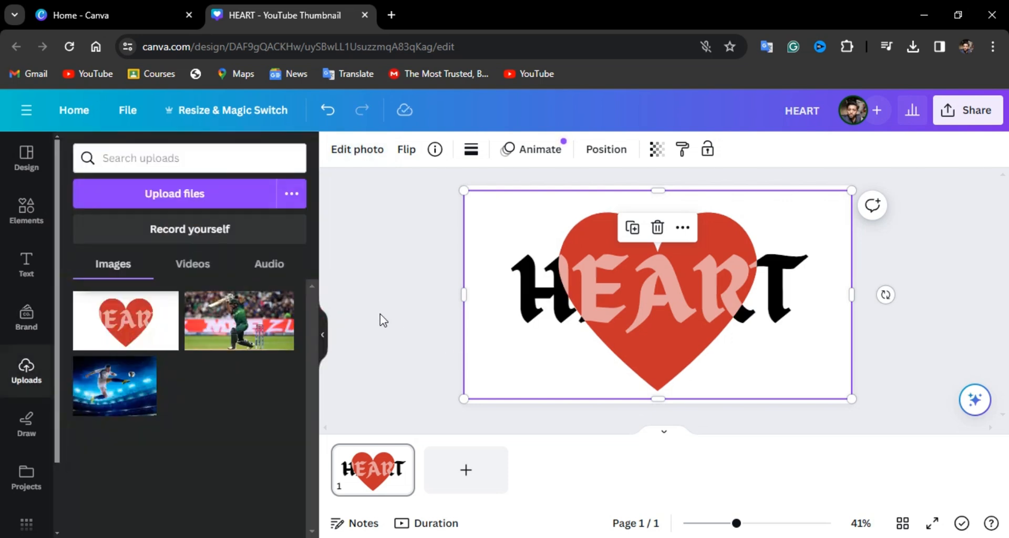
pyautogui.click(380, 314)
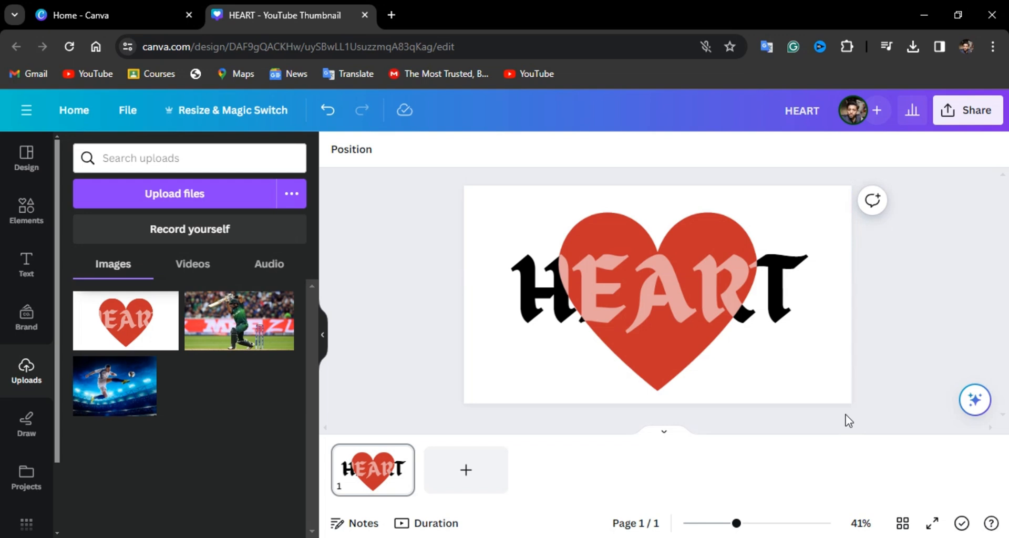
# - Select the heart image from the layer list and crop both its sides in to the heart's edges
pyautogui.click(697, 299)
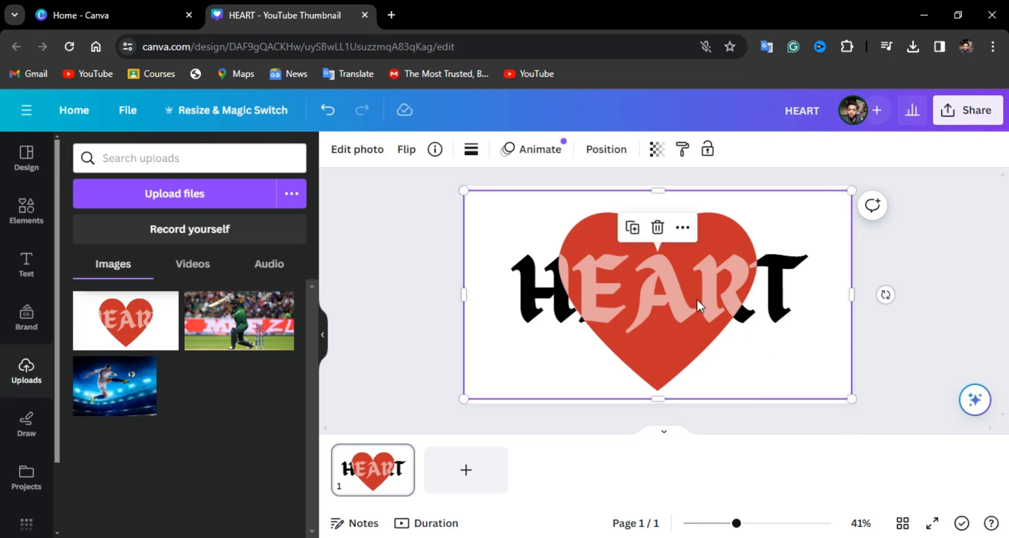
pyautogui.click(403, 199)
pyautogui.click(351, 149)
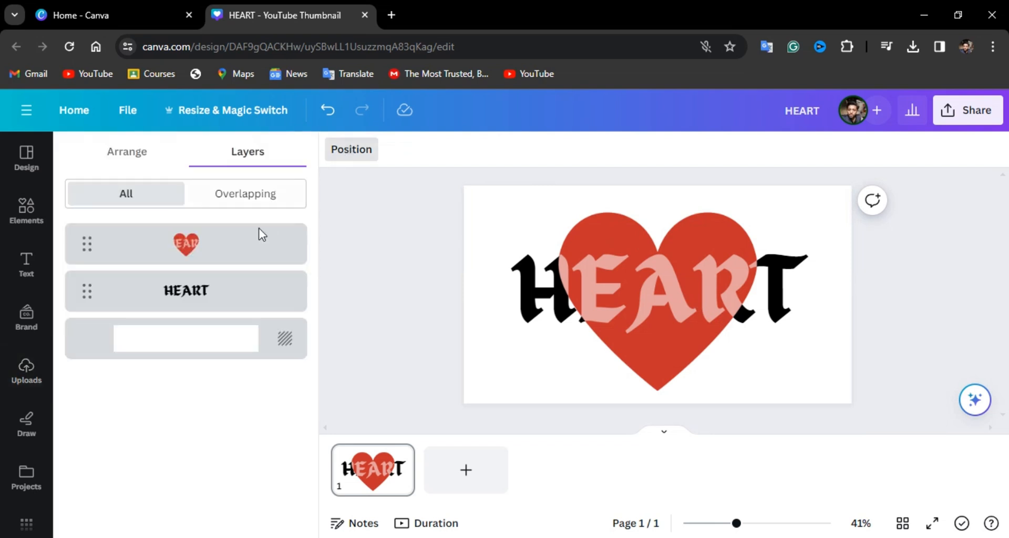
pyautogui.click(225, 255)
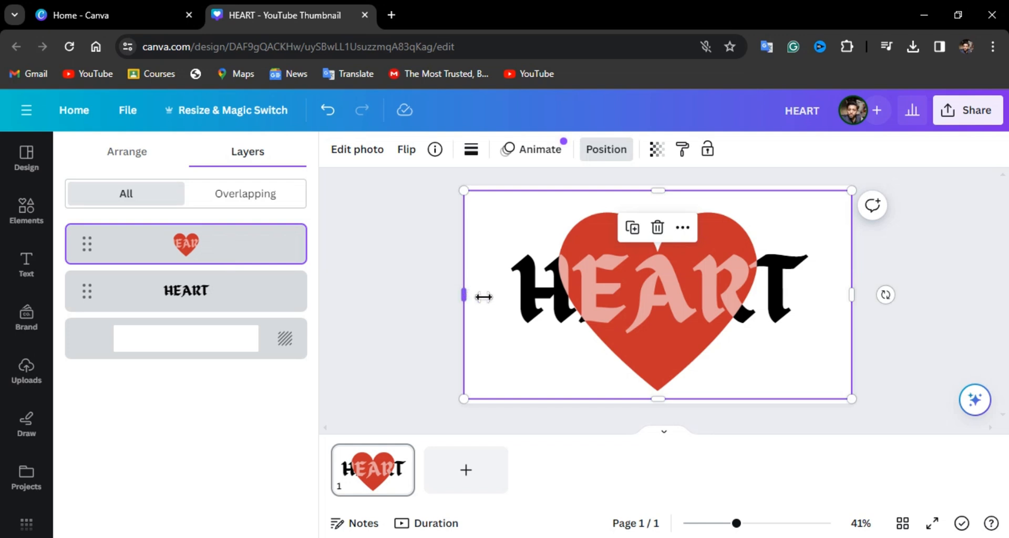
pyautogui.moveTo(465, 296); pyautogui.dragTo(554, 296)
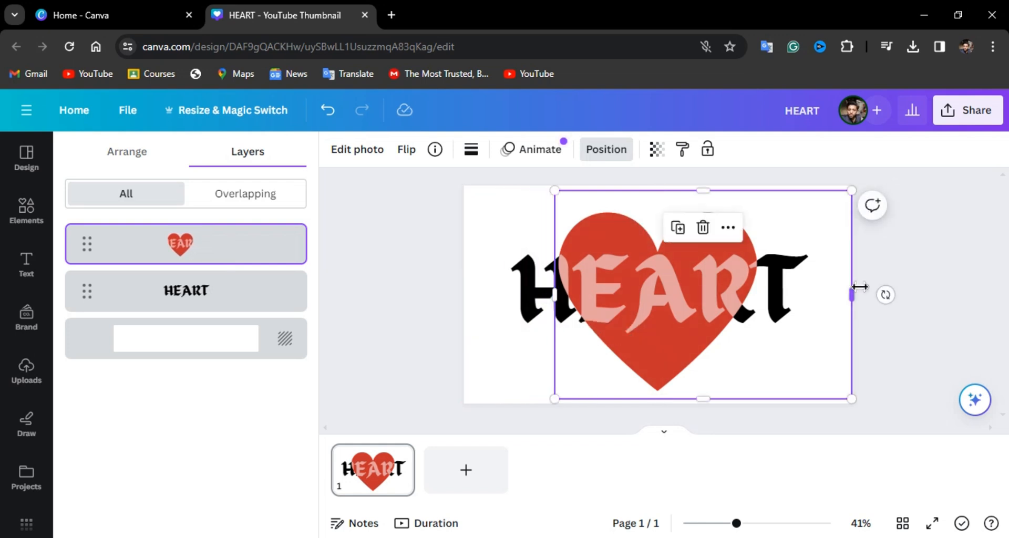
pyautogui.moveTo(857, 291); pyautogui.dragTo(762, 288)
pyautogui.click(368, 288)
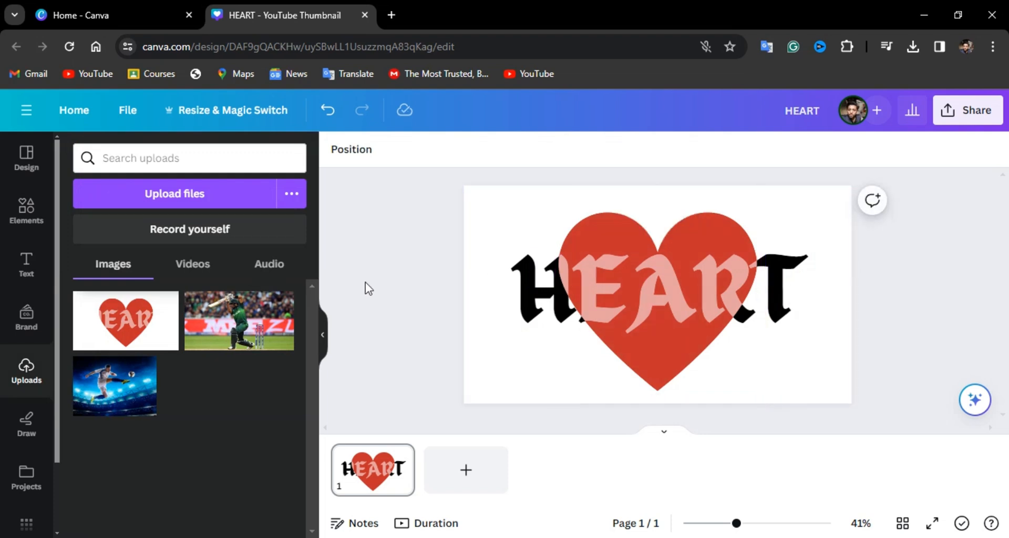
# - Adjust the heart image's light settings to contrast 66 and brightness 43
pyautogui.click(661, 337)
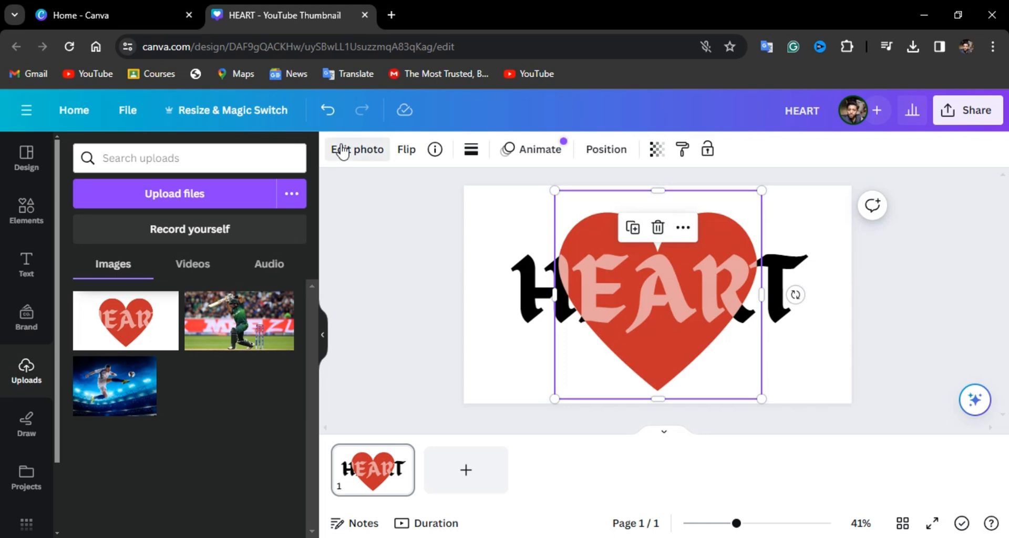
pyautogui.click(342, 151)
pyautogui.scroll(-2, 151, 350)
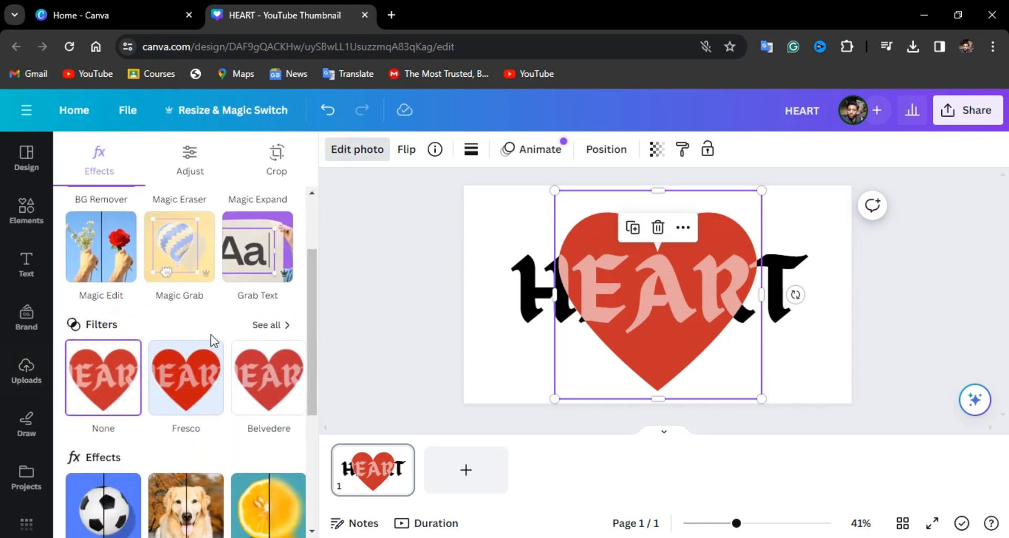
pyautogui.scroll(-4, 213, 341)
pyautogui.scroll(6, 212, 341)
pyautogui.click(192, 156)
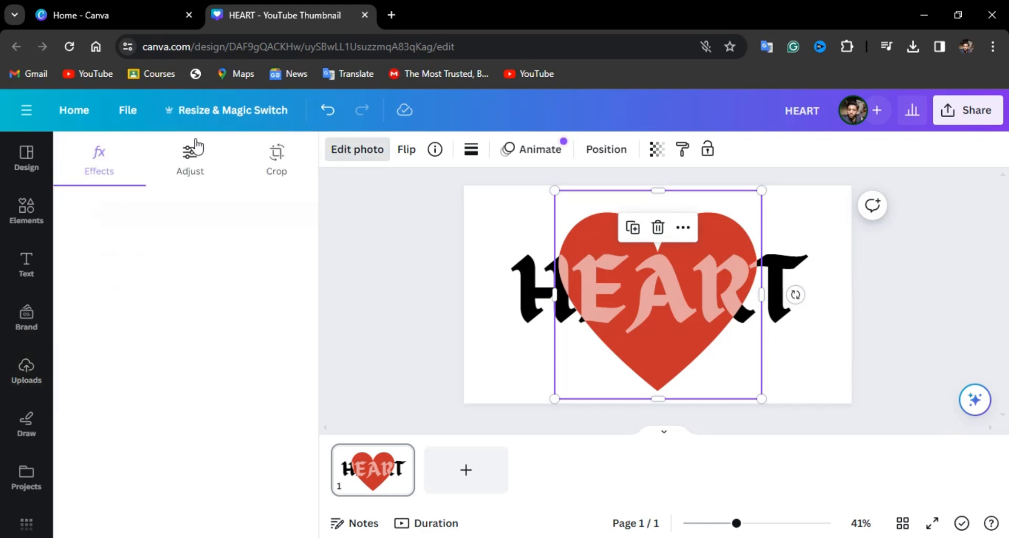
pyautogui.scroll(-4, 180, 331)
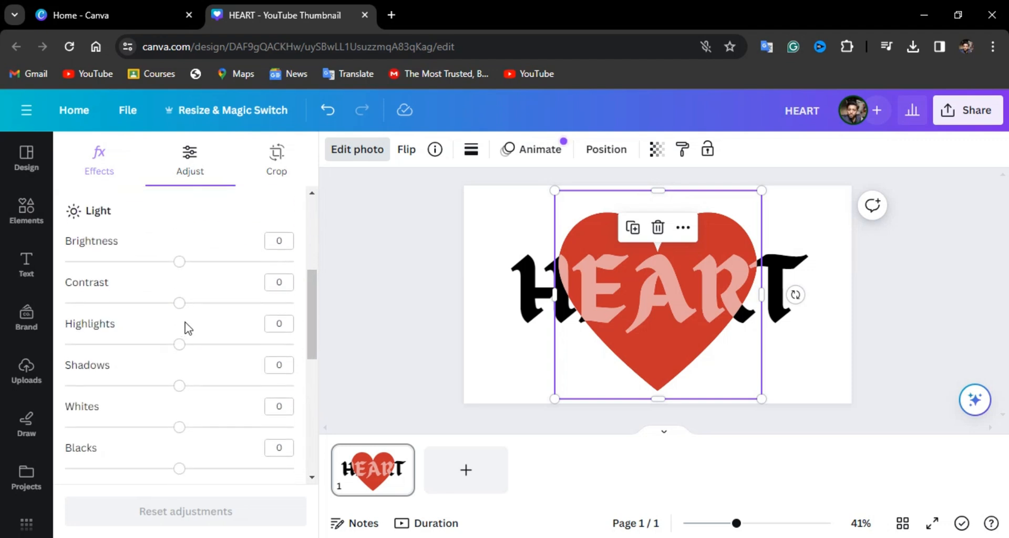
pyautogui.moveTo(225, 307); pyautogui.dragTo(253, 303)
pyautogui.moveTo(243, 262)
pyautogui.mouseDown()
pyautogui.moveTo(219, 264)
pyautogui.moveTo(228, 263)
pyautogui.mouseUp()
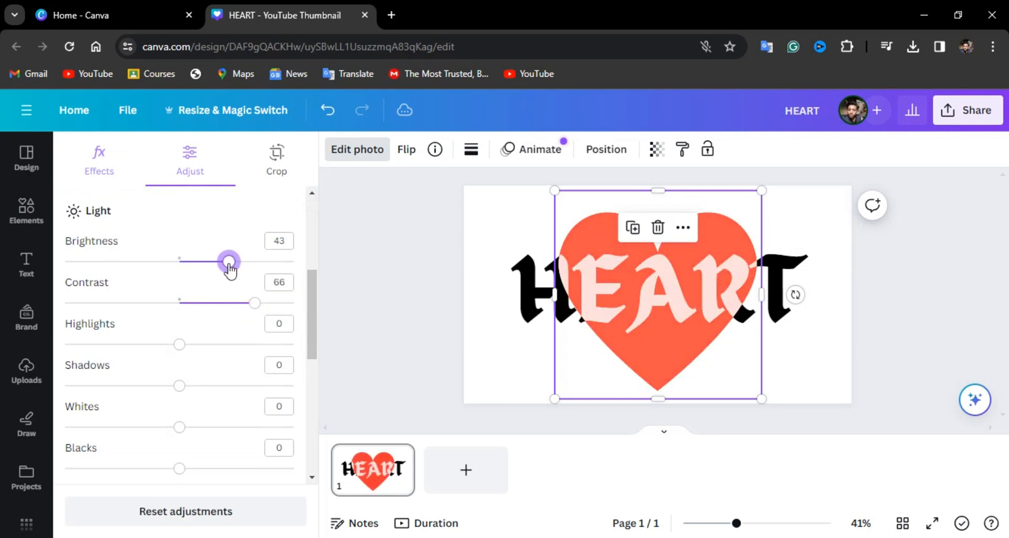
pyautogui.click(415, 312)
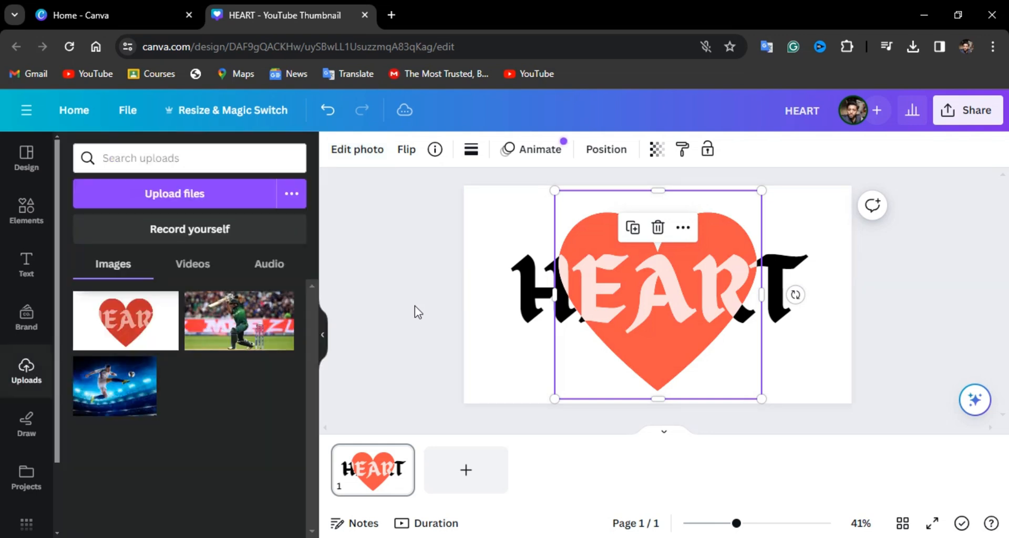
# - Recolor the HEART text with the orange-red #FF574C sampled from the heart
pyautogui.click(450, 311)
pyautogui.click(543, 297)
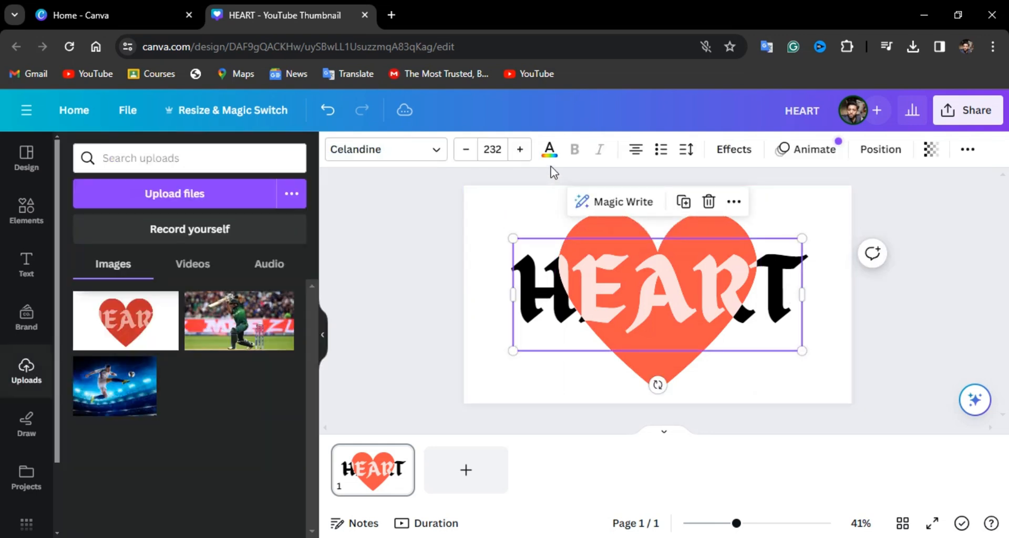
pyautogui.click(549, 151)
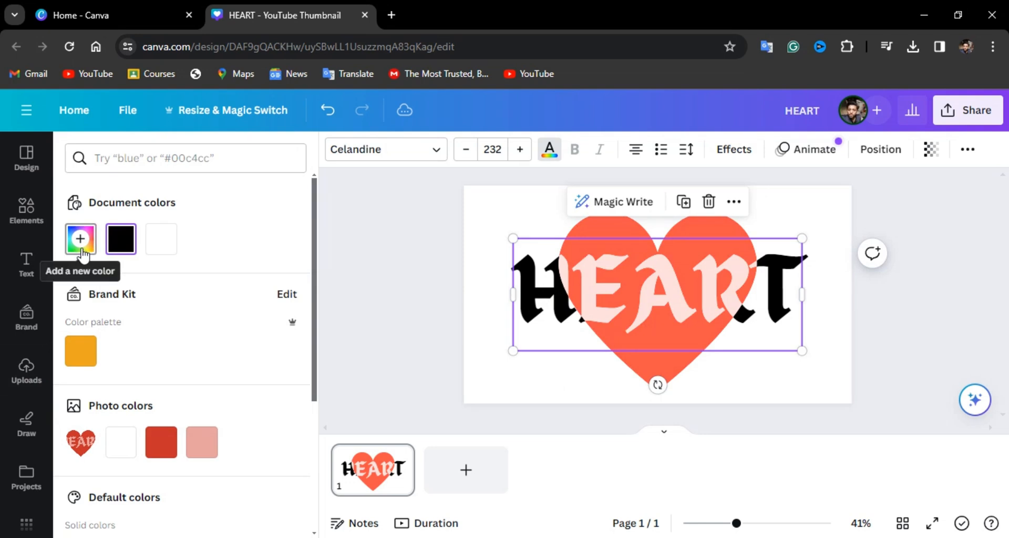
pyautogui.click(80, 239)
pyautogui.click(268, 391)
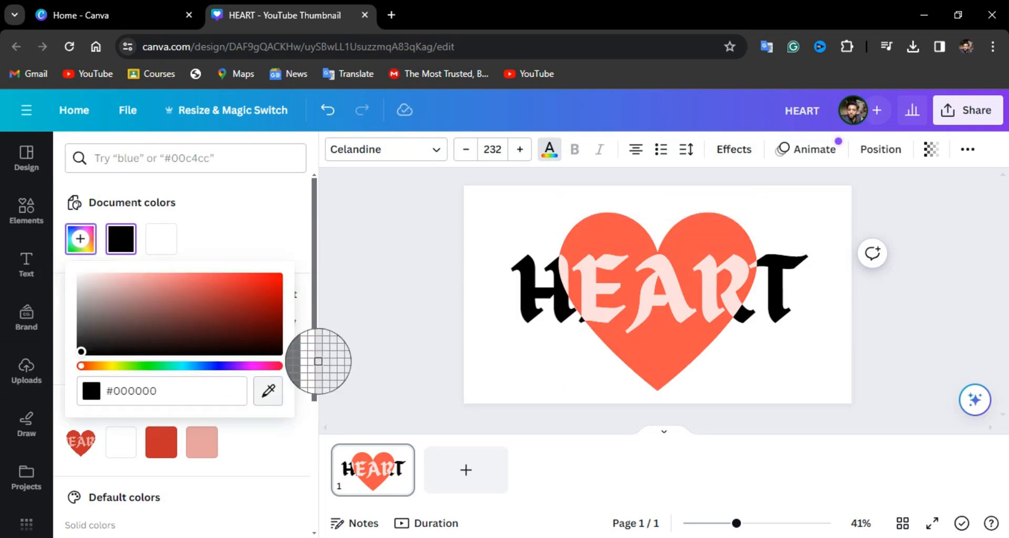
pyautogui.click(620, 234)
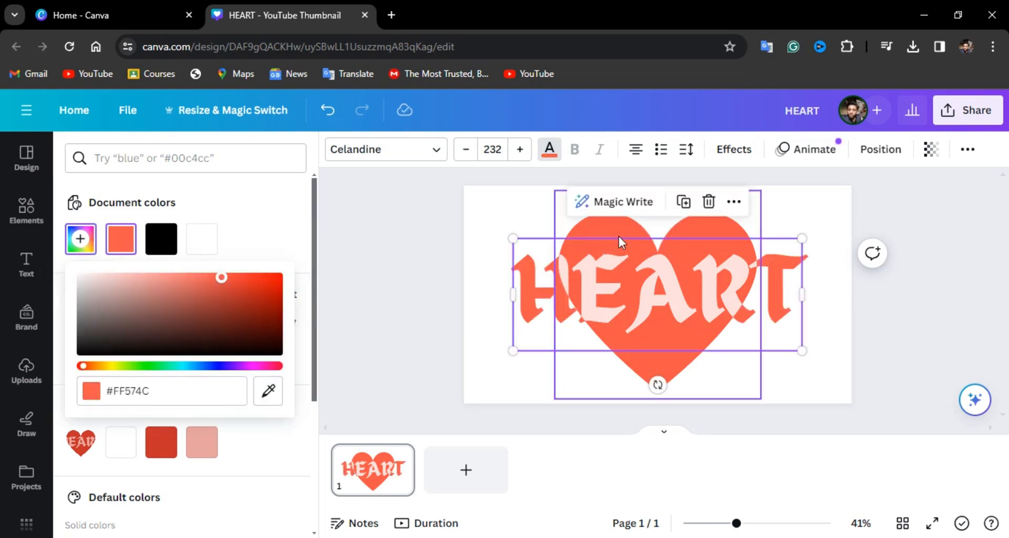
pyautogui.press('Escape')
pyautogui.click(440, 267)
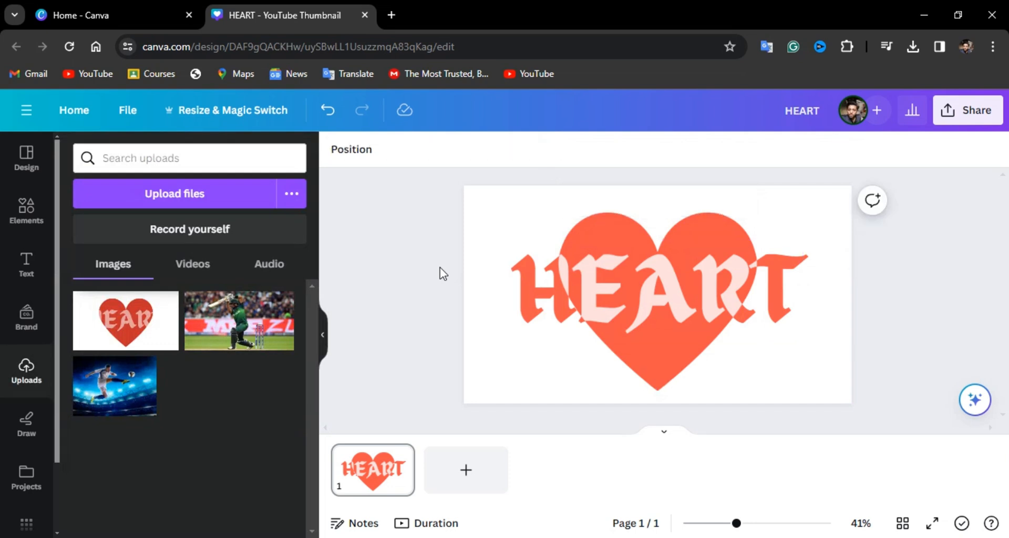
pyautogui.scroll(-3, 440, 267)
pyautogui.scroll(3, 440, 267)
pyautogui.scroll(-1, 440, 267)
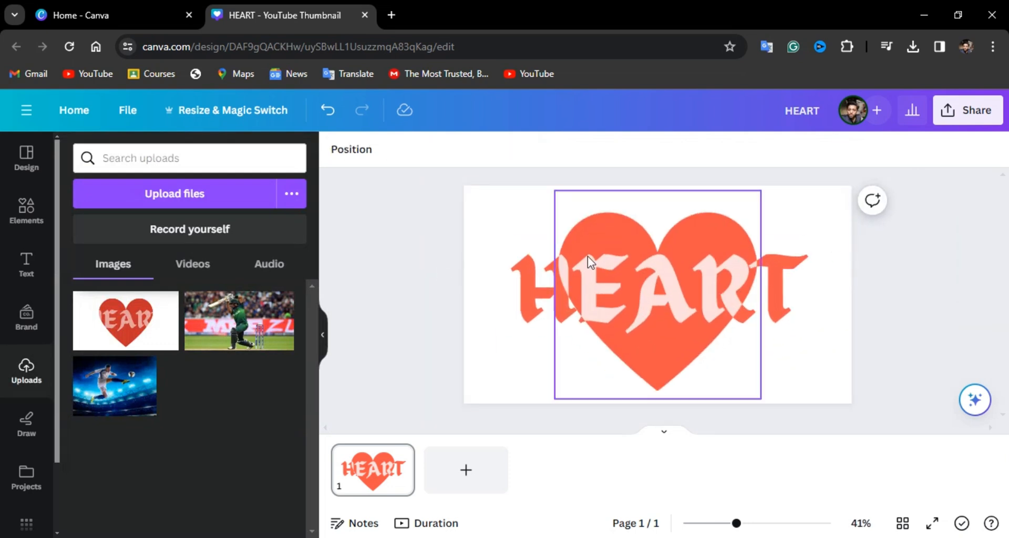
# - Download the finished design as a PNG at size 1, 1,280 × 720 px
pyautogui.click(961, 115)
pyautogui.scroll(-2, 897, 288)
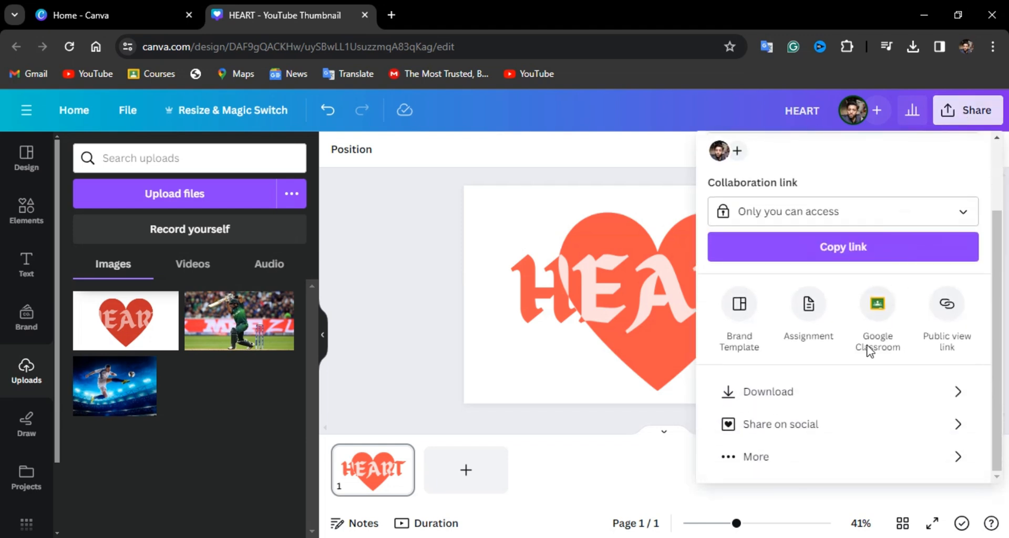
pyautogui.click(841, 387)
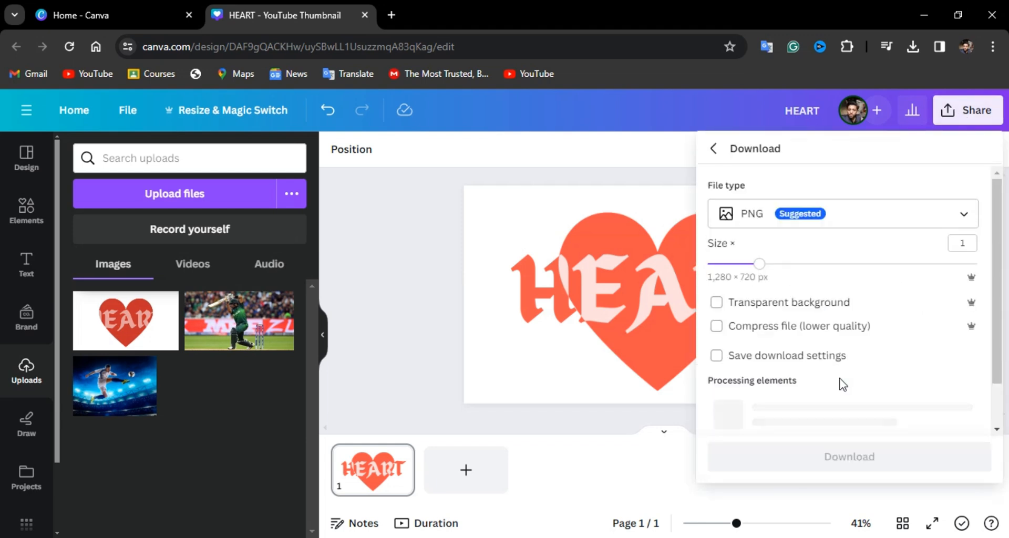
pyautogui.scroll(-1, 840, 382)
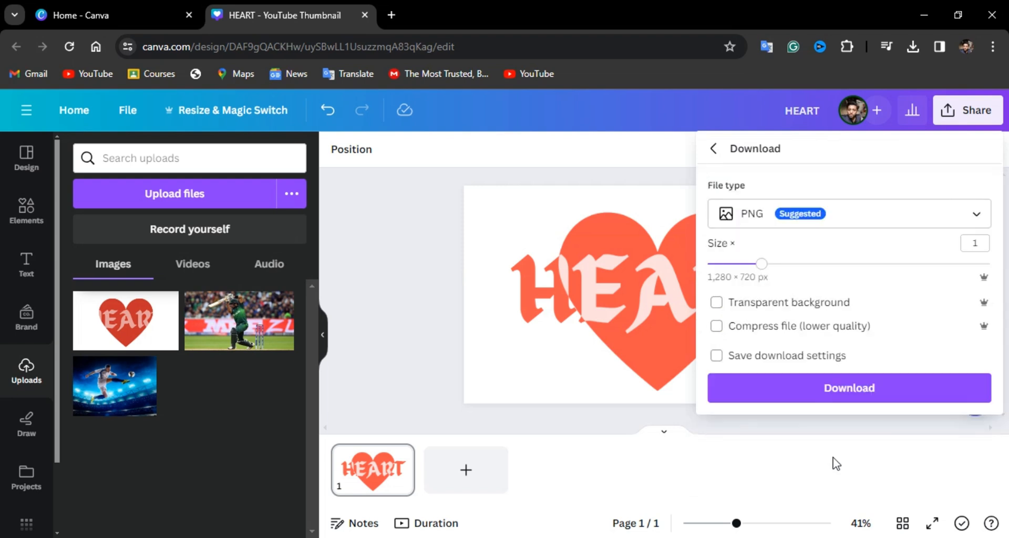
pyautogui.click(852, 387)
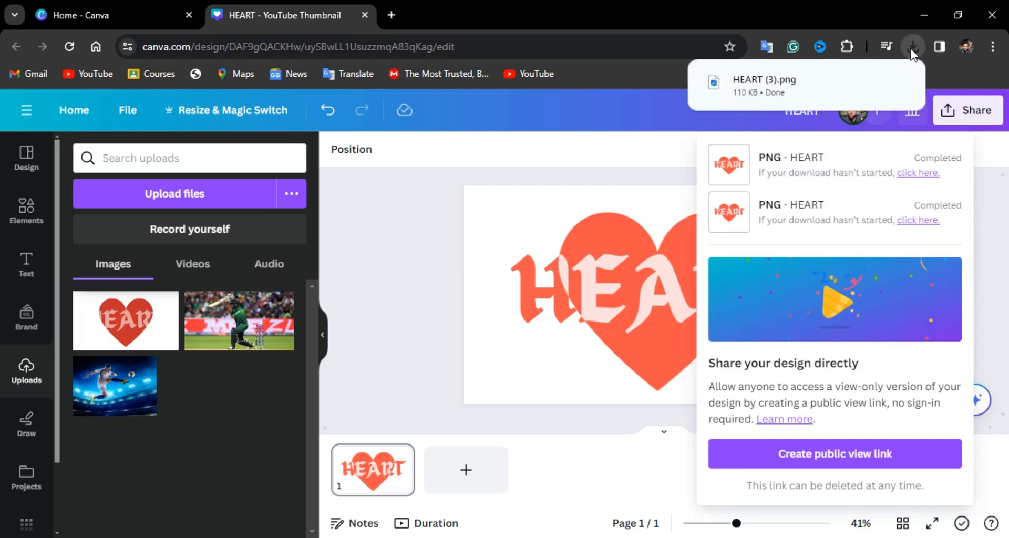
# - Upload the downloaded HEART (3).png into the design and place it on a newly added second page
pyautogui.moveTo(770, 87); pyautogui.dragTo(589, 212)
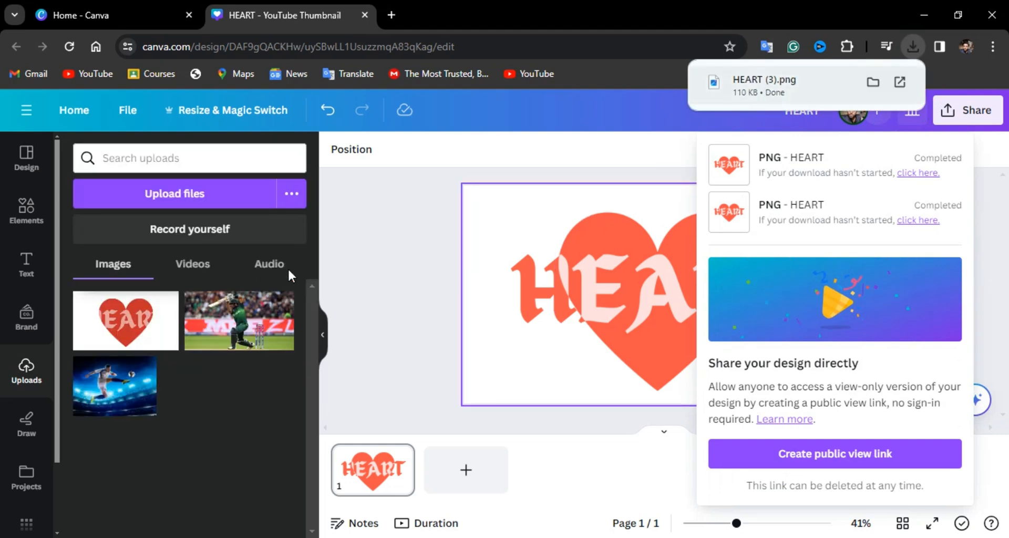
pyautogui.click(380, 288)
pyautogui.click(462, 476)
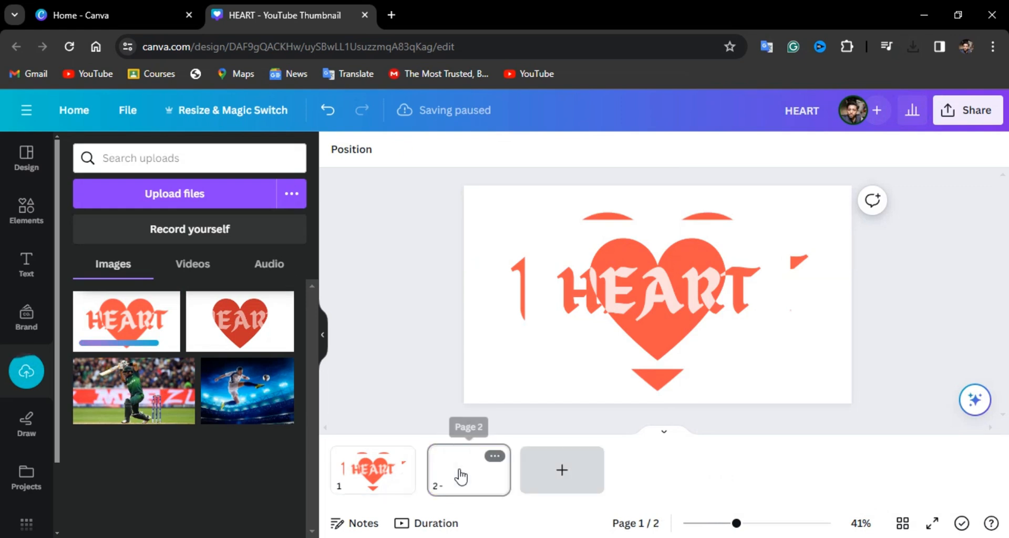
pyautogui.click(130, 333)
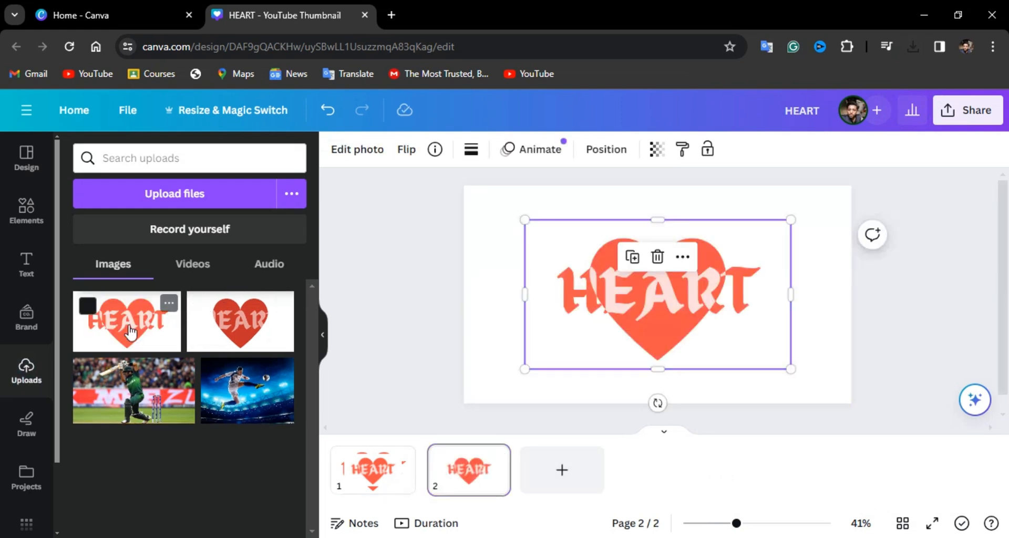
# - Enlarge the uploaded image from its corners to fill the whole of page 2
pyautogui.moveTo(792, 371); pyautogui.dragTo(855, 403)
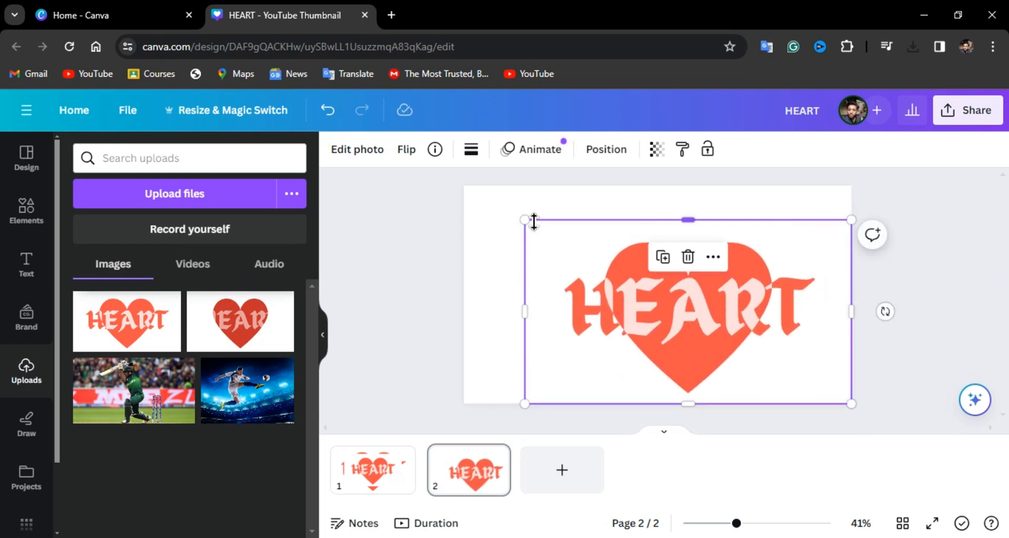
pyautogui.moveTo(534, 221); pyautogui.dragTo(464, 186)
pyautogui.hotkey('ctrl', 'z')
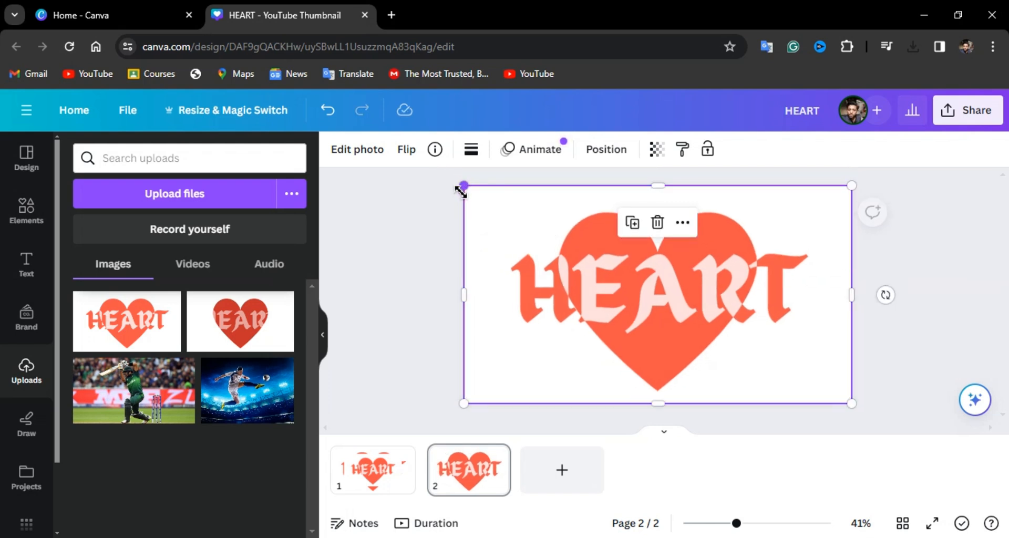
# - Apply the Sea Blue preset of the Duotone effect to the image on page 2
pyautogui.click(356, 152)
pyautogui.scroll(-4, 230, 460)
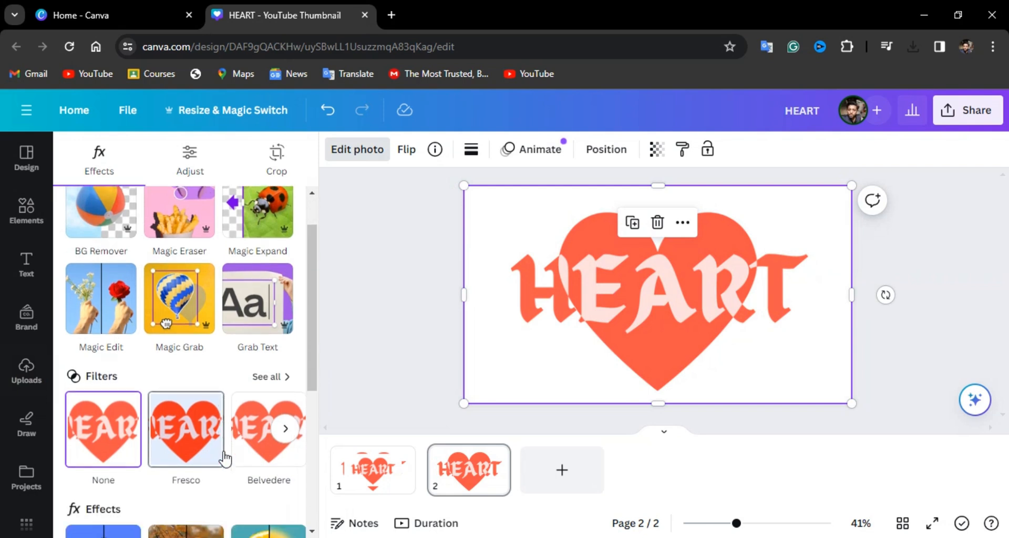
pyautogui.click(284, 425)
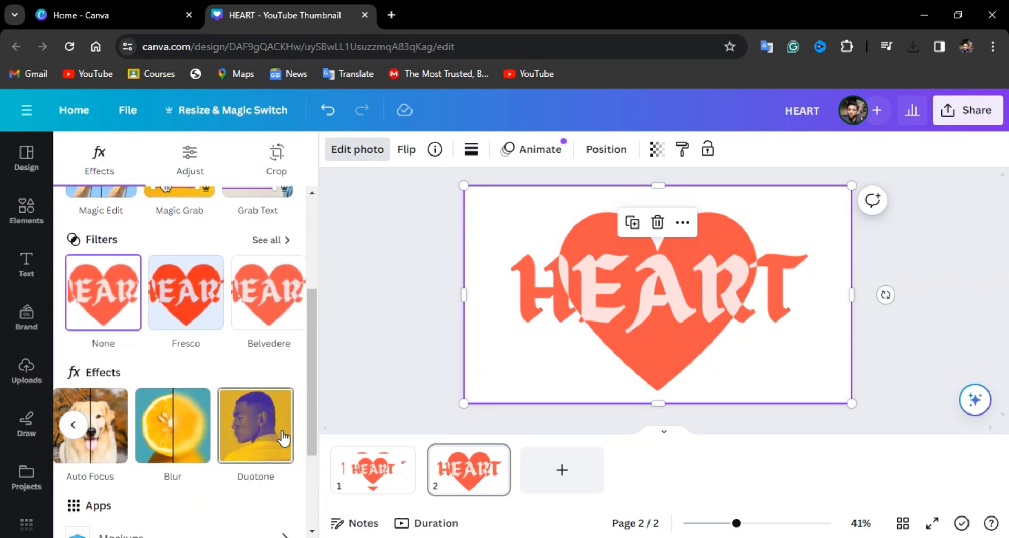
pyautogui.click(250, 436)
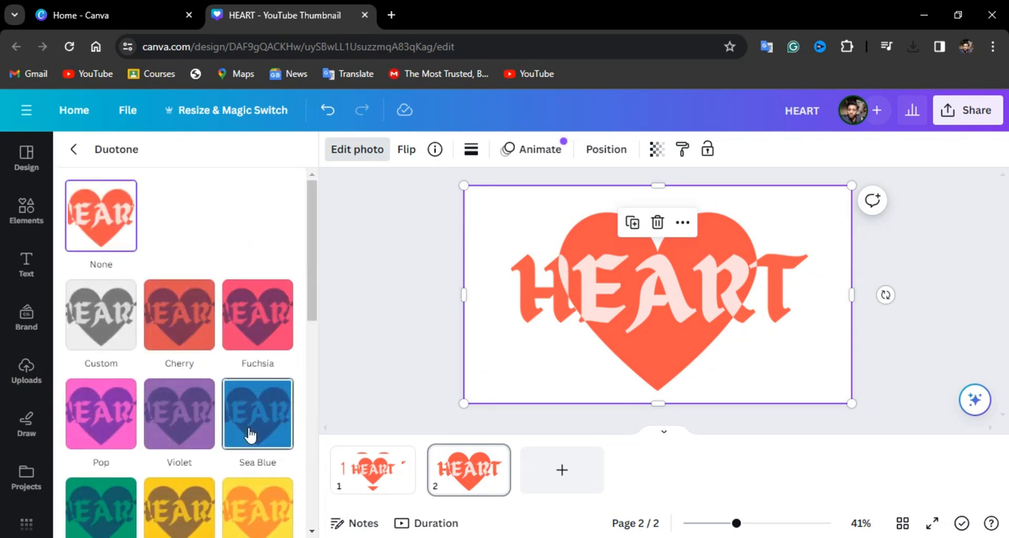
pyautogui.click(127, 342)
pyautogui.scroll(-2, 124, 341)
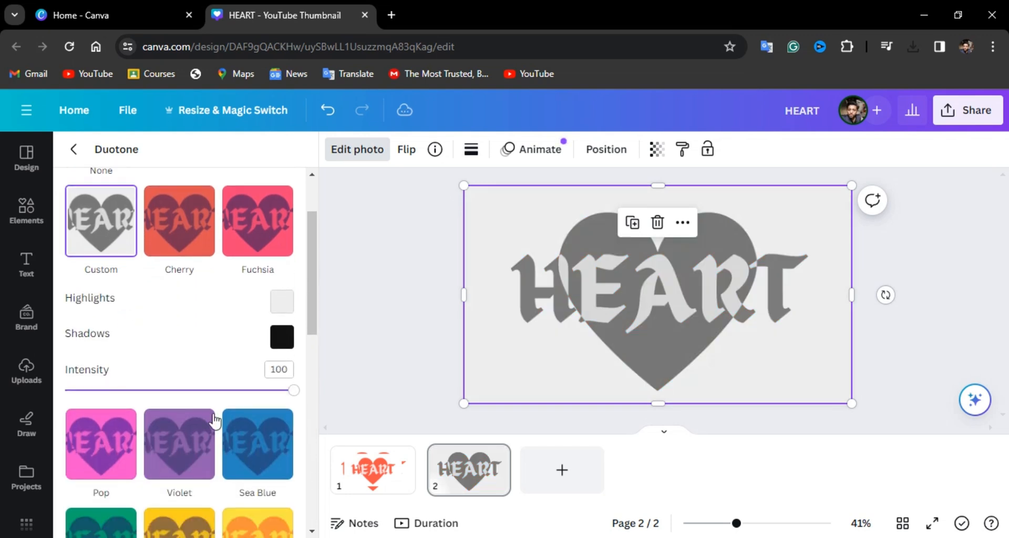
pyautogui.click(247, 463)
pyautogui.scroll(-5, 249, 463)
pyautogui.scroll(4, 262, 421)
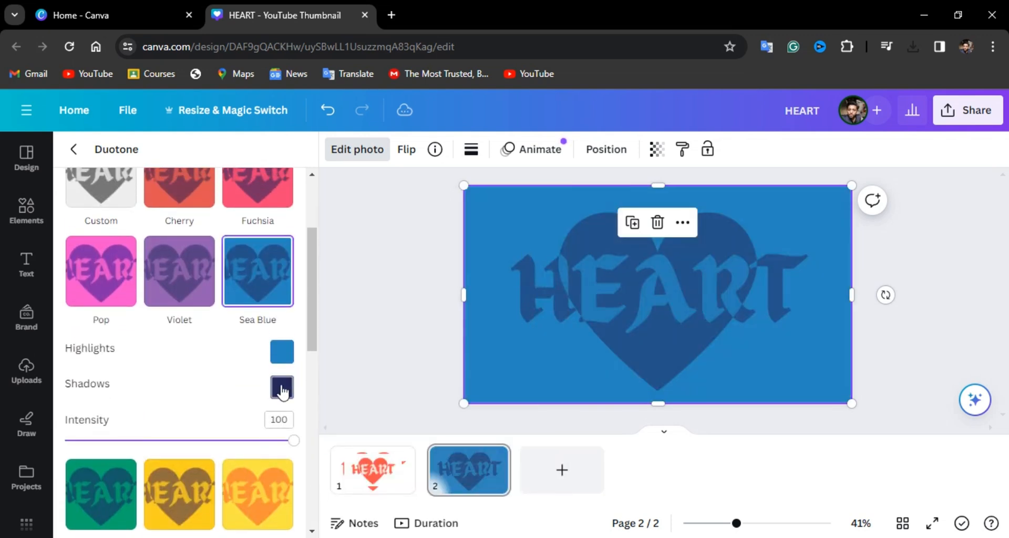
# - Set the highlights color of the Sea Blue duotone to white, #FFFFFF
pyautogui.click(282, 353)
pyautogui.moveTo(321, 402); pyautogui.dragTo(273, 376)
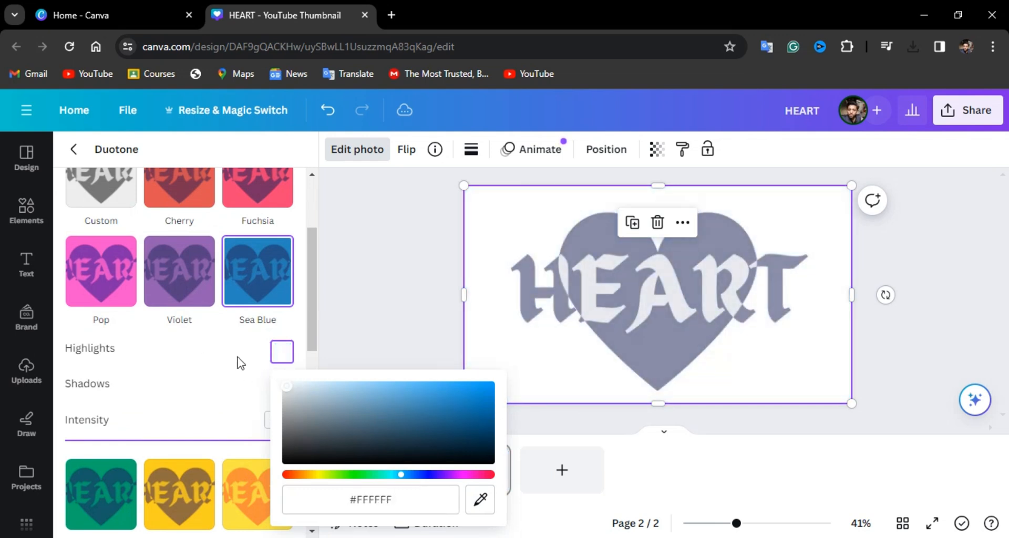
pyautogui.scroll(-3, 241, 363)
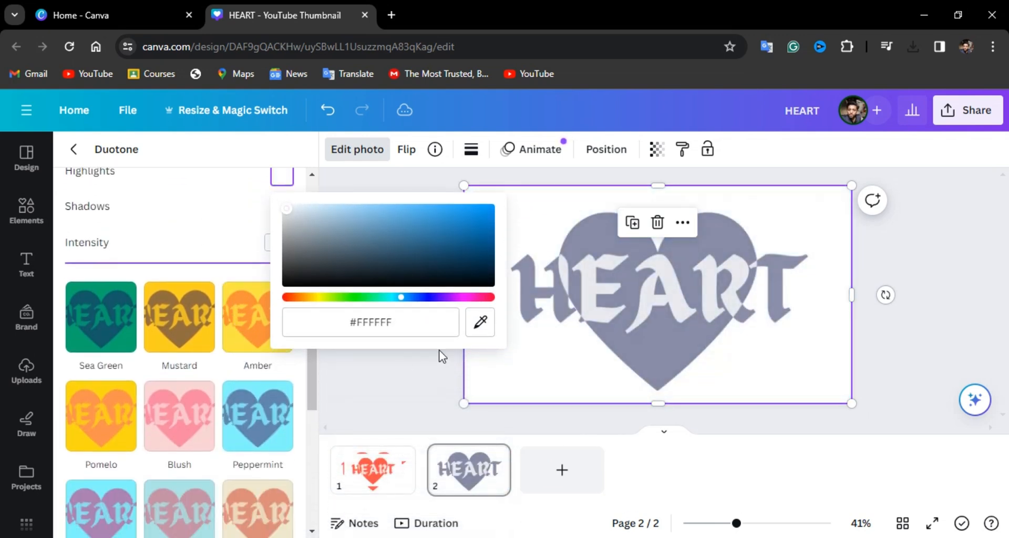
pyautogui.moveTo(440, 349); pyautogui.dragTo(379, 421)
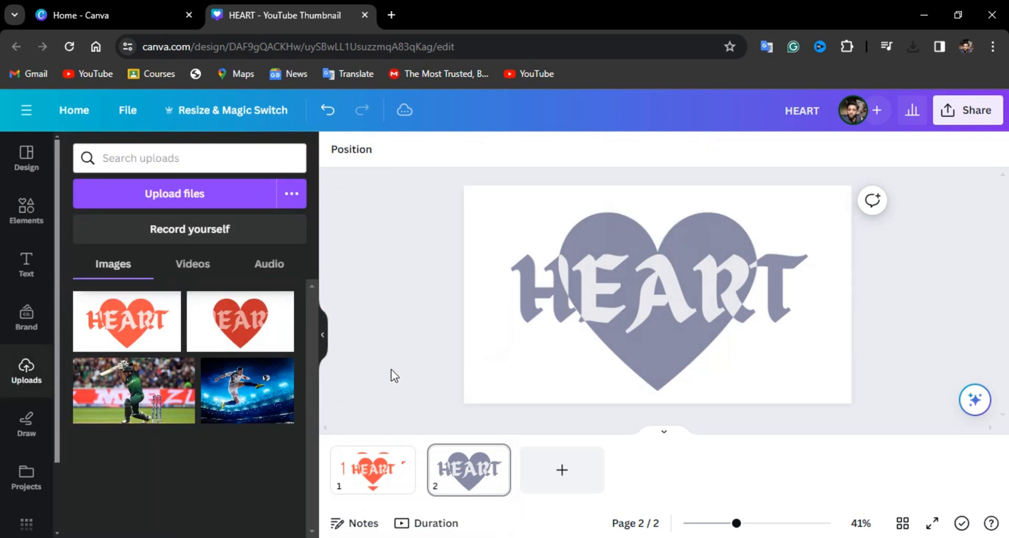
pyautogui.scroll(-1, 391, 370)
pyautogui.scroll(3, 391, 370)
pyautogui.scroll(-4, 391, 370)
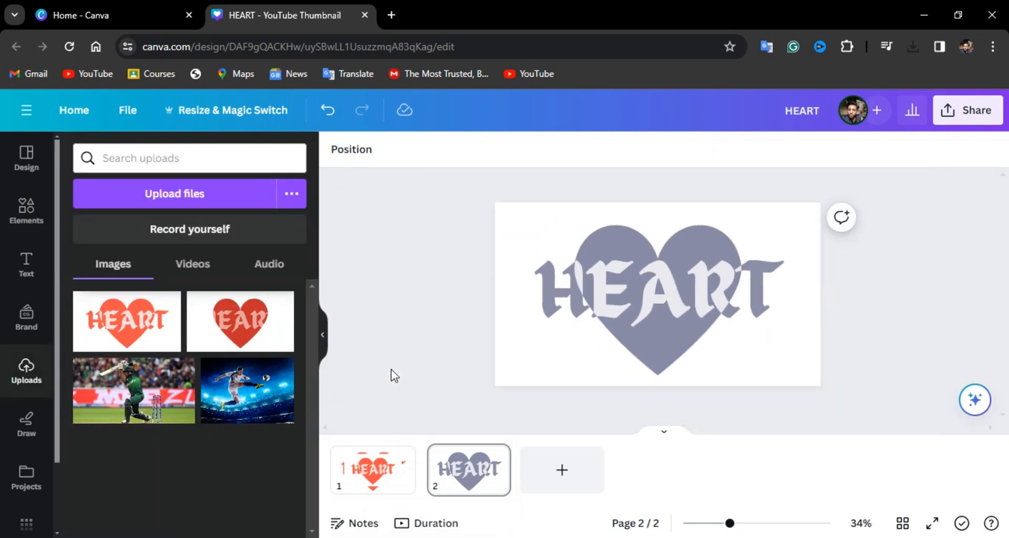
pyautogui.scroll(2, 391, 370)
pyautogui.click(461, 483)
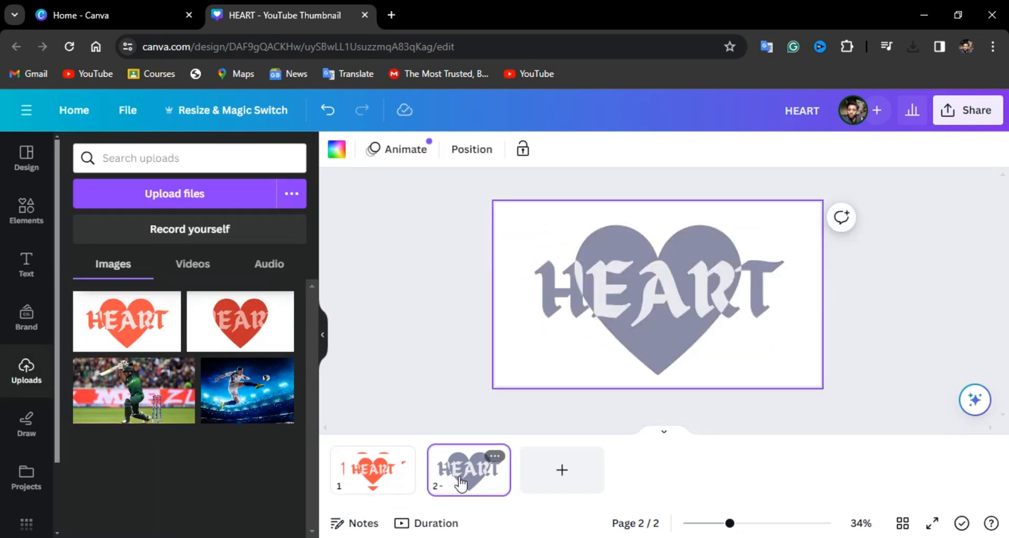